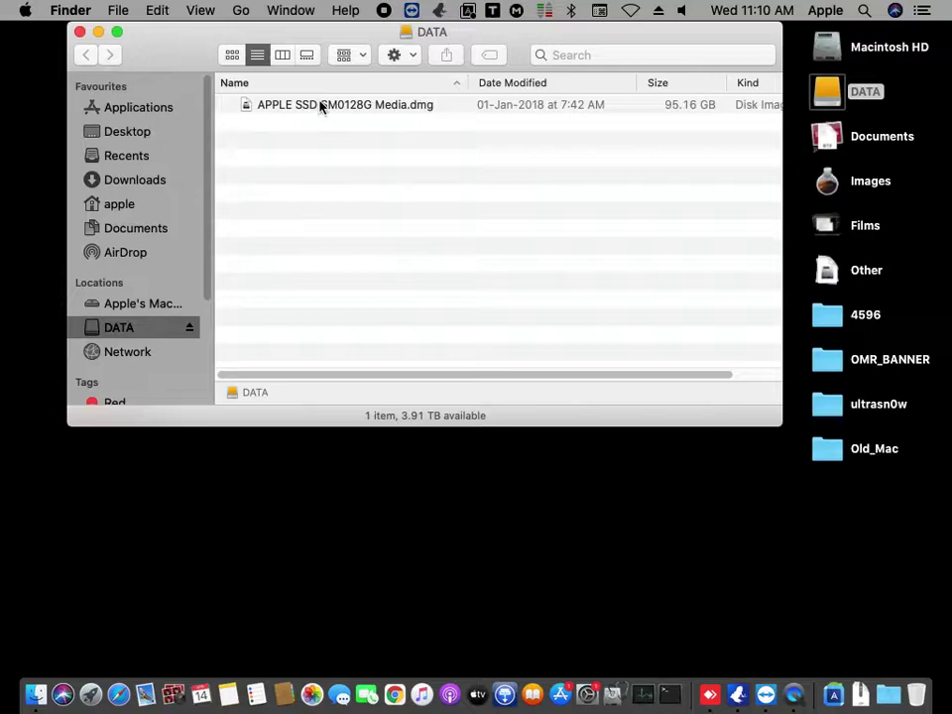
- Mount the APPLE SSD SM0128G Media.dmg disk image from the DATA drive, skipping its verification
{"action": "left_click", "coordinate": [312, 146]}
{"action": "left_click", "coordinate": [312, 116]}
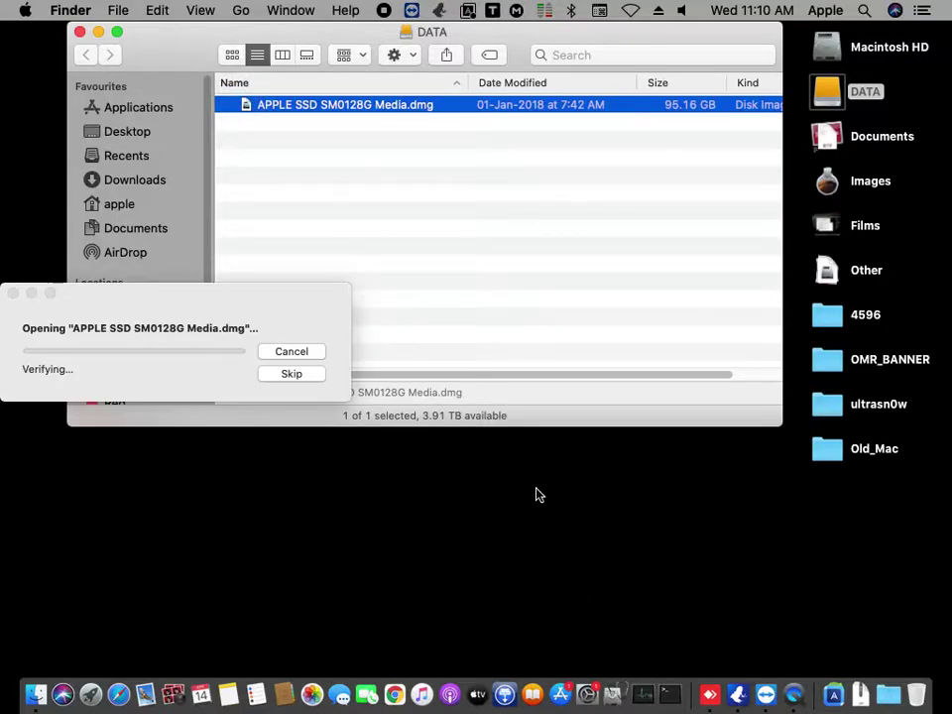
{"action": "left_click", "coordinate": [311, 374]}
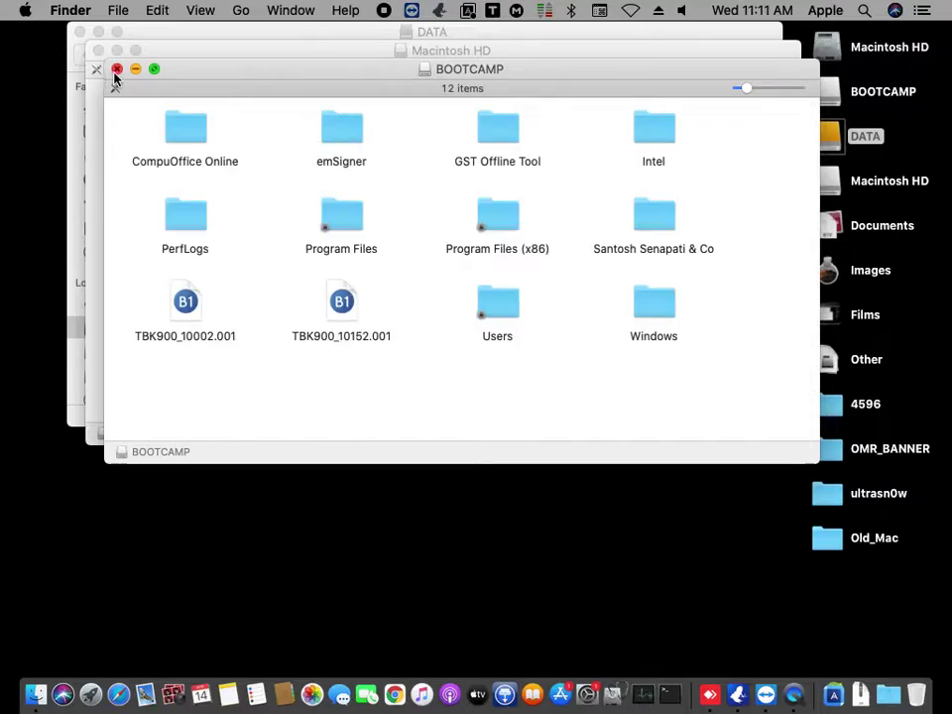
- Close the BOOTCAMP and Macintosh HD volume windows and move the DATA window aside to uncover the desktop
{"action": "left_click", "coordinate": [117, 69]}
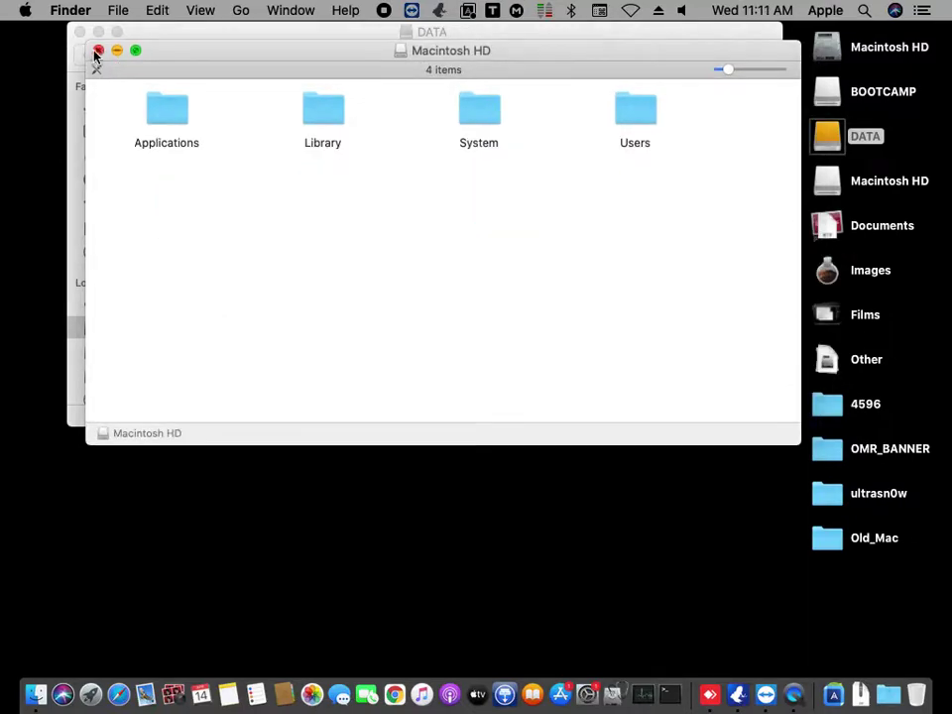
{"action": "left_click", "coordinate": [97, 50]}
{"action": "left_click", "coordinate": [375, 178]}
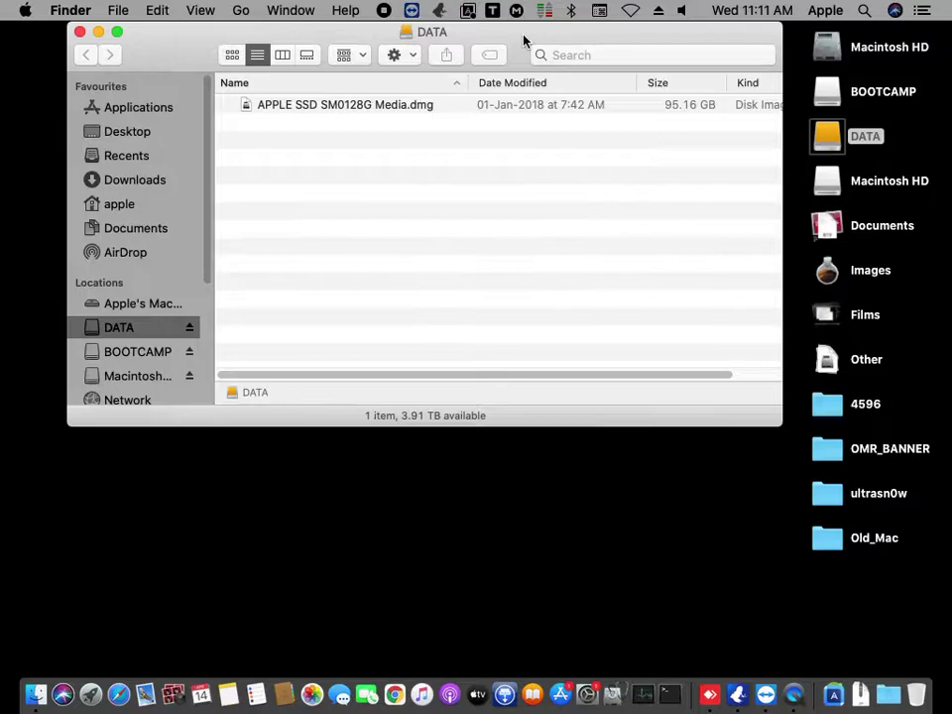
{"action": "left_click_drag", "start_coordinate": [524, 40], "coordinate": [345, 59]}
{"action": "left_click", "coordinate": [718, 202]}
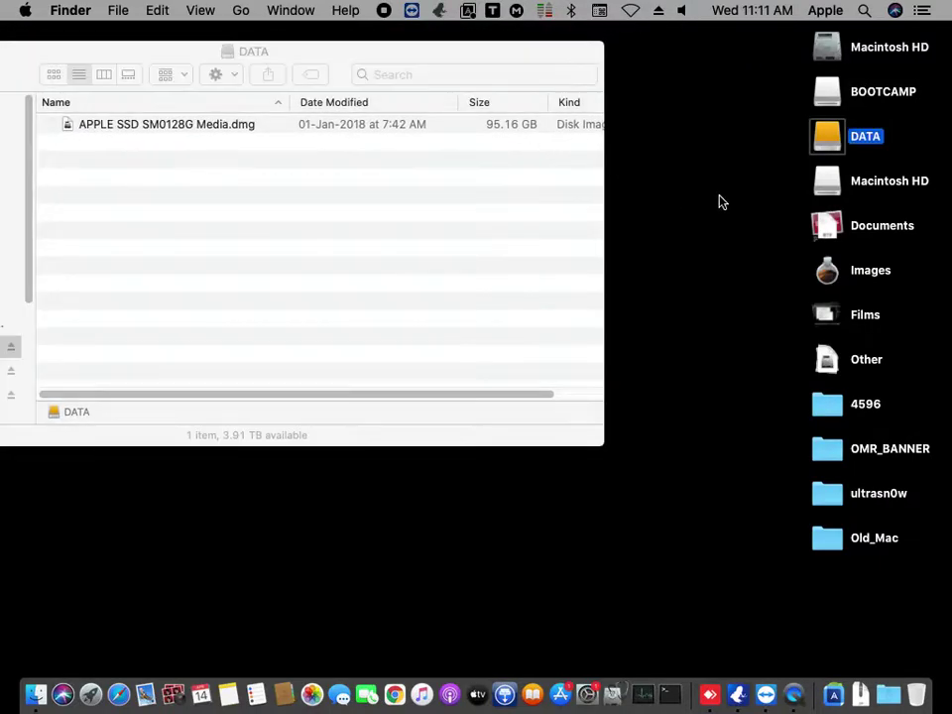
- Examine the mounted disk image and its Macintosh HD and BOOTCAMP volumes in Disk Utility
{"action": "left_click", "coordinate": [613, 692]}
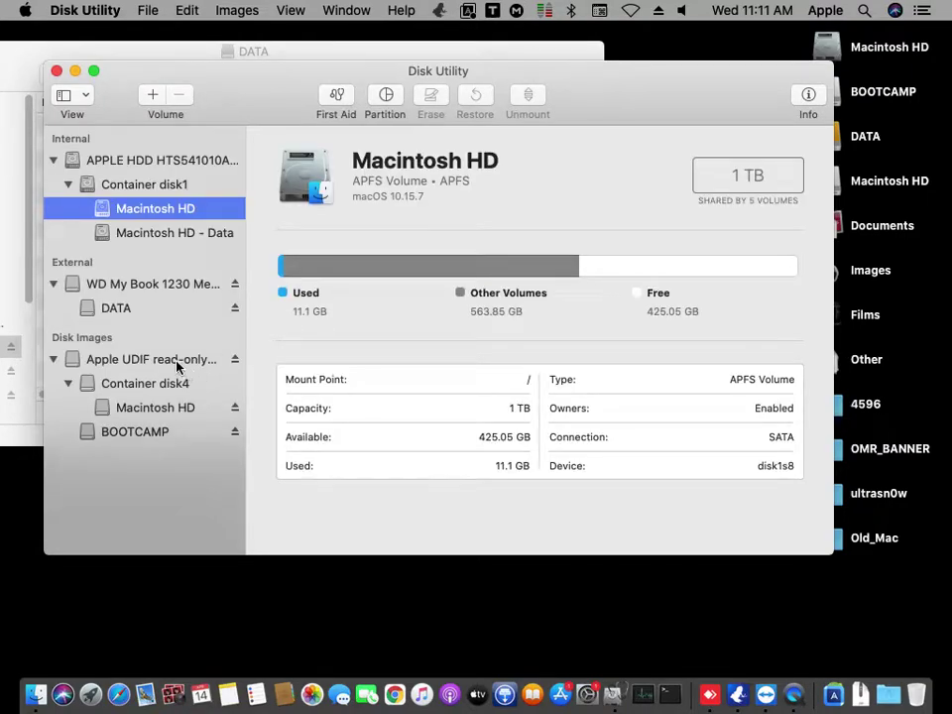
{"action": "left_click", "coordinate": [176, 363]}
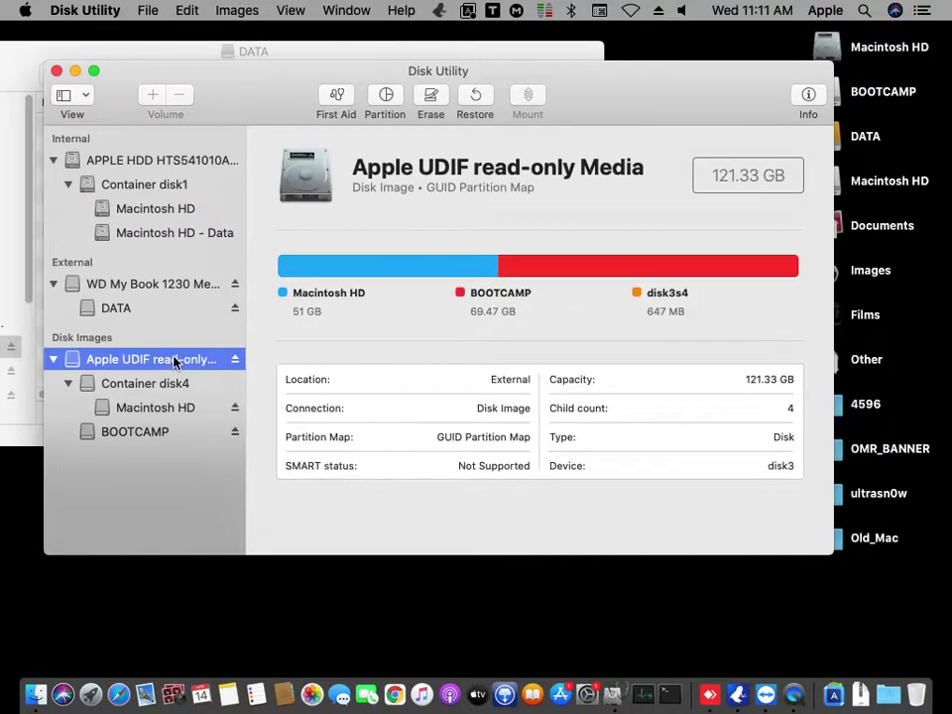
{"action": "left_click", "coordinate": [179, 408]}
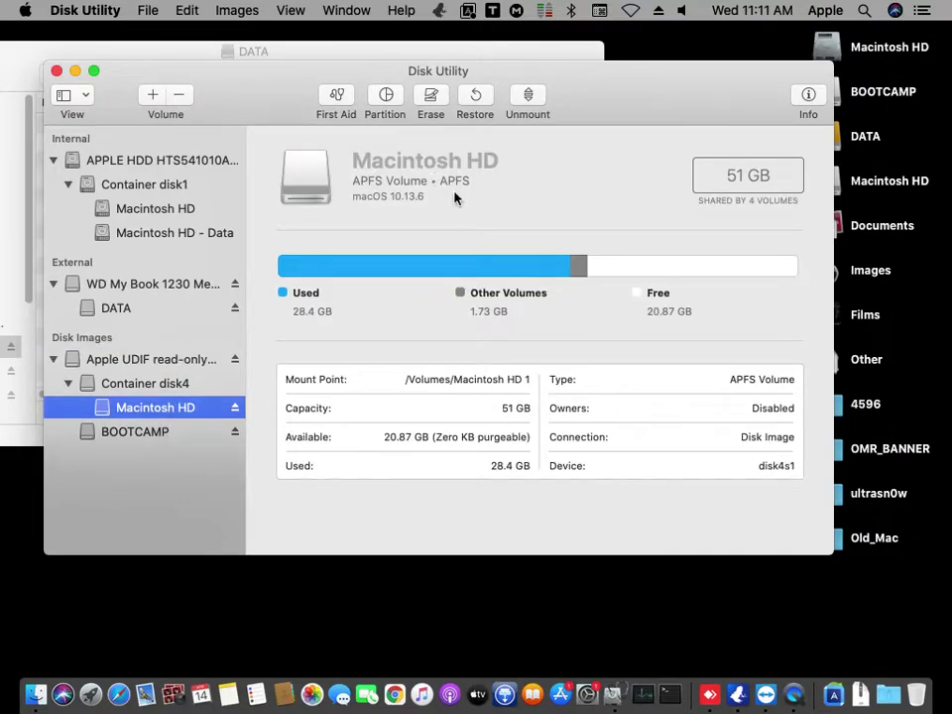
{"action": "left_click", "coordinate": [165, 441]}
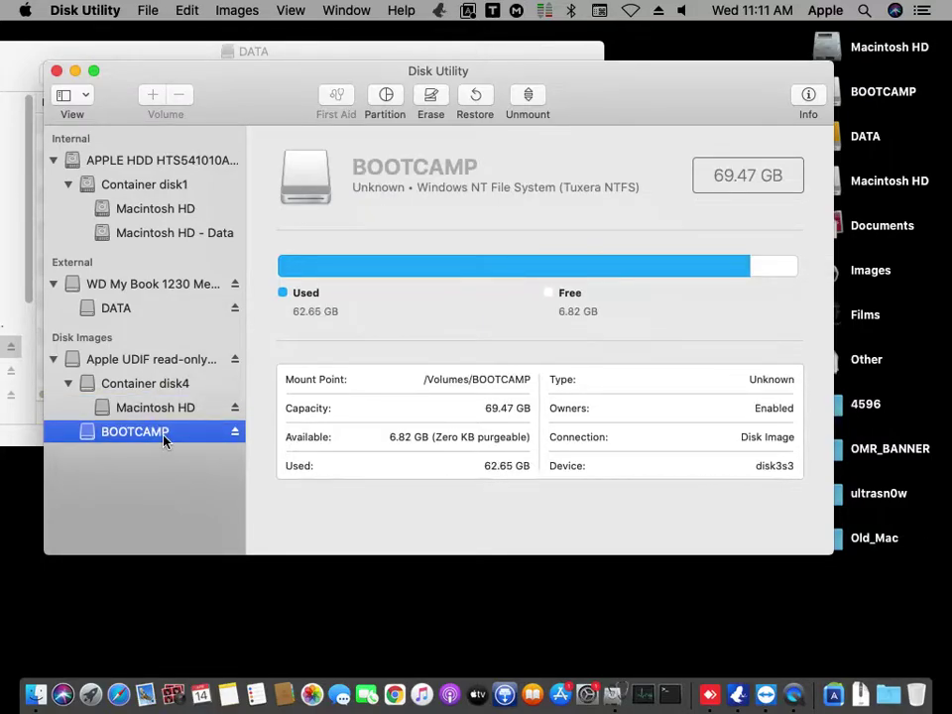
{"action": "left_click", "coordinate": [136, 360]}
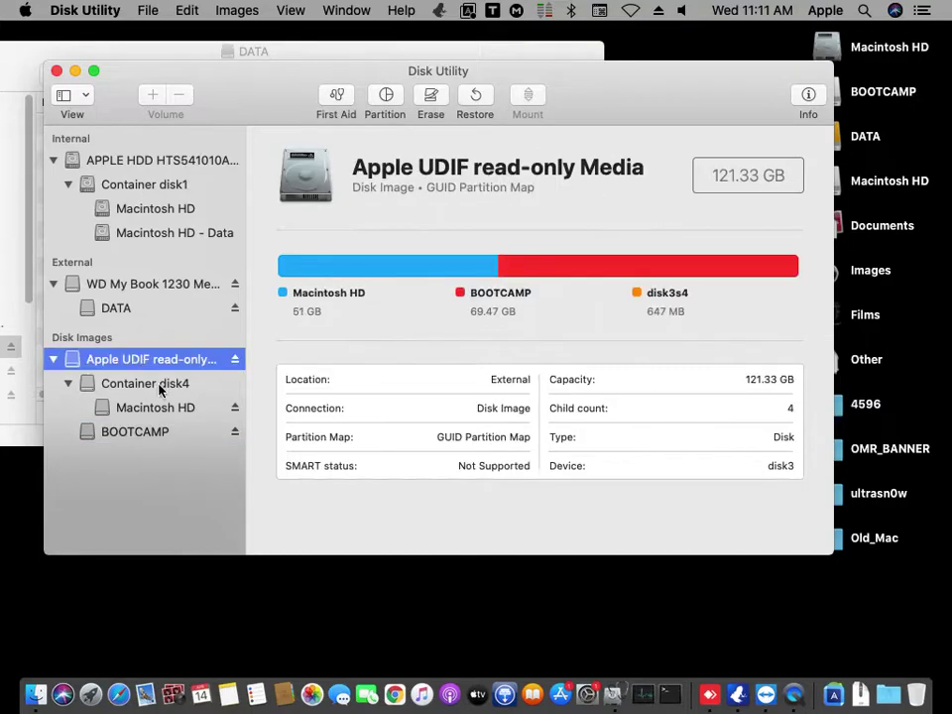
- Eject the mounted disk image, close Disk Utility, and bring the DATA window fully back into view
{"action": "left_click", "coordinate": [235, 360]}
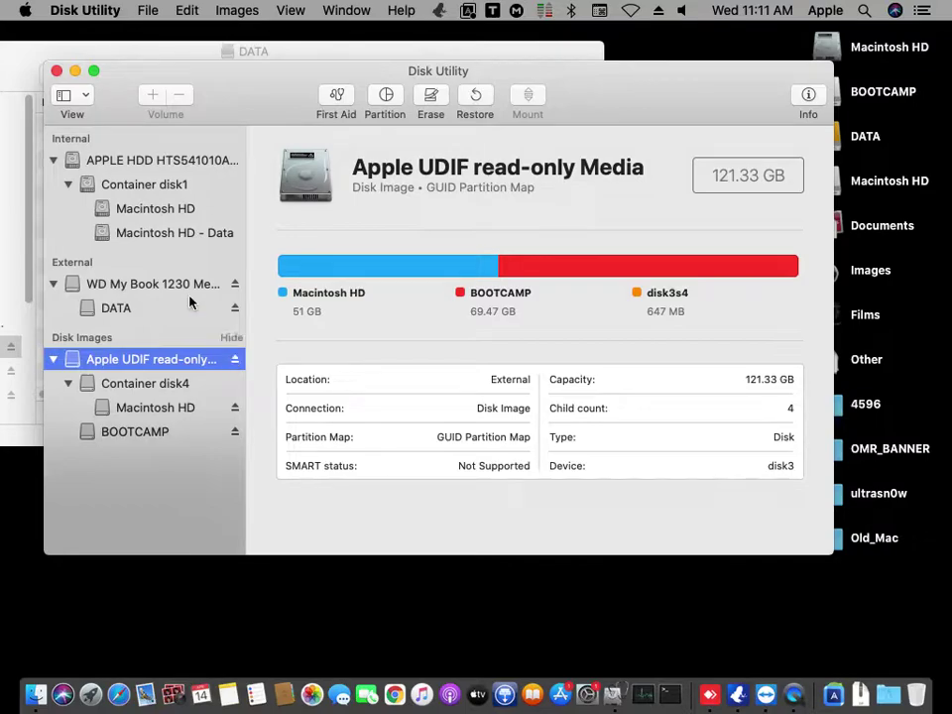
{"action": "left_click", "coordinate": [58, 71]}
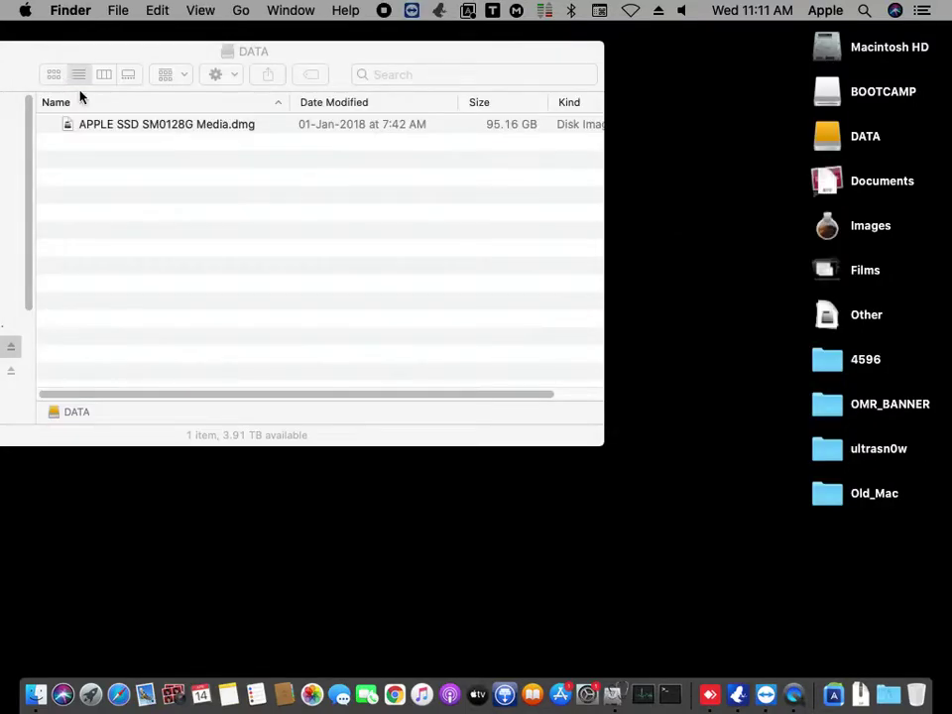
{"action": "double_click", "coordinate": [157, 53]}
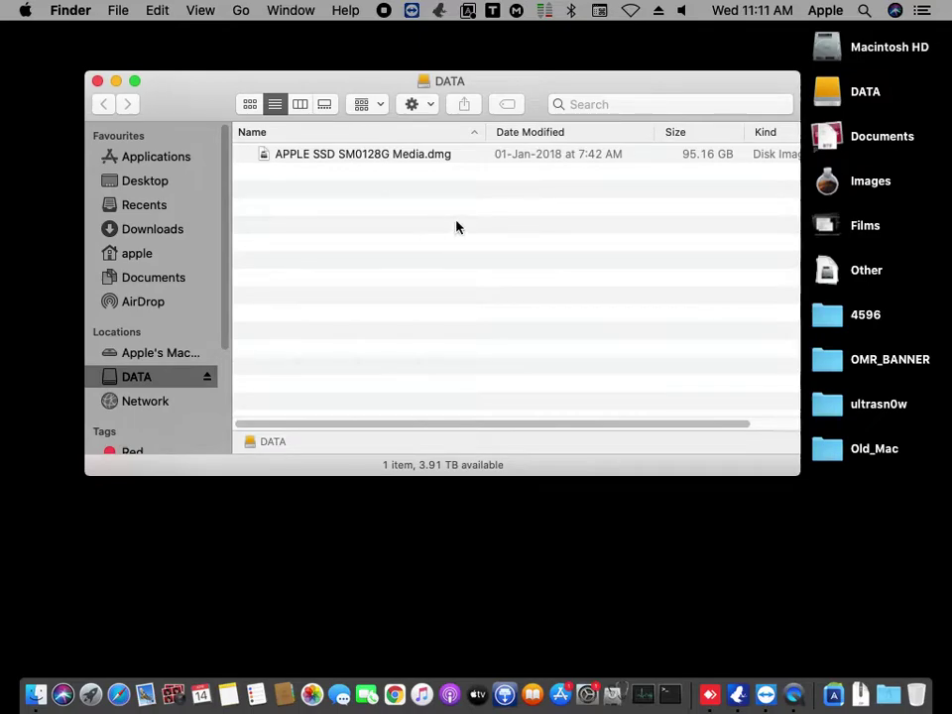
{"action": "left_click", "coordinate": [328, 154]}
{"action": "left_click", "coordinate": [420, 314]}
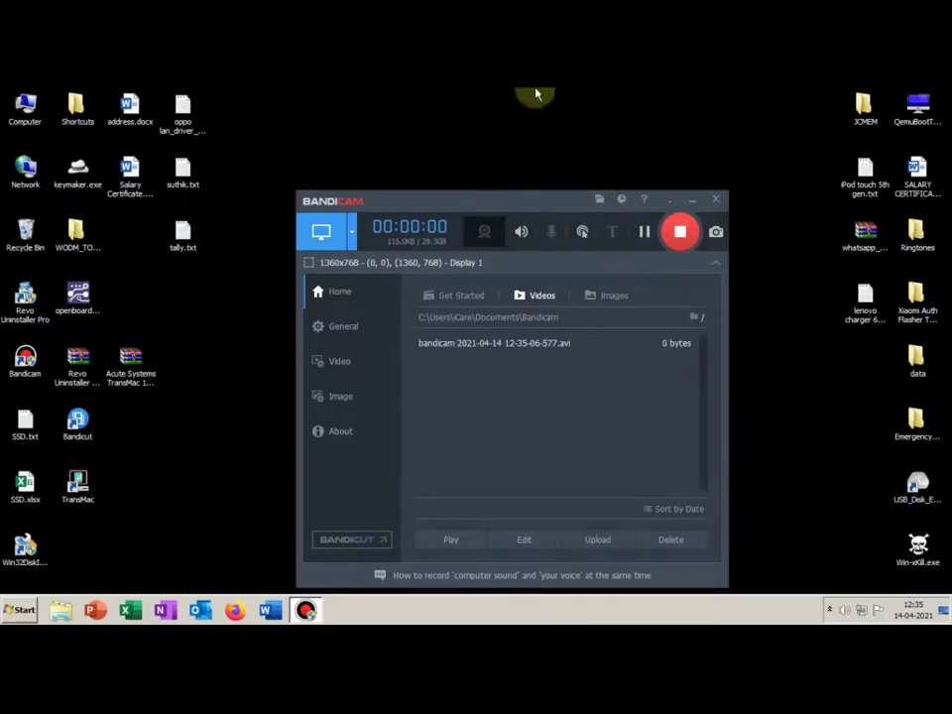
- Clear the Bandicam window from the Windows desktop and open Disk Management for the local computer
{"action": "left_click", "coordinate": [691, 199]}
{"action": "right_click", "coordinate": [569, 173]}
{"action": "left_click", "coordinate": [598, 199]}
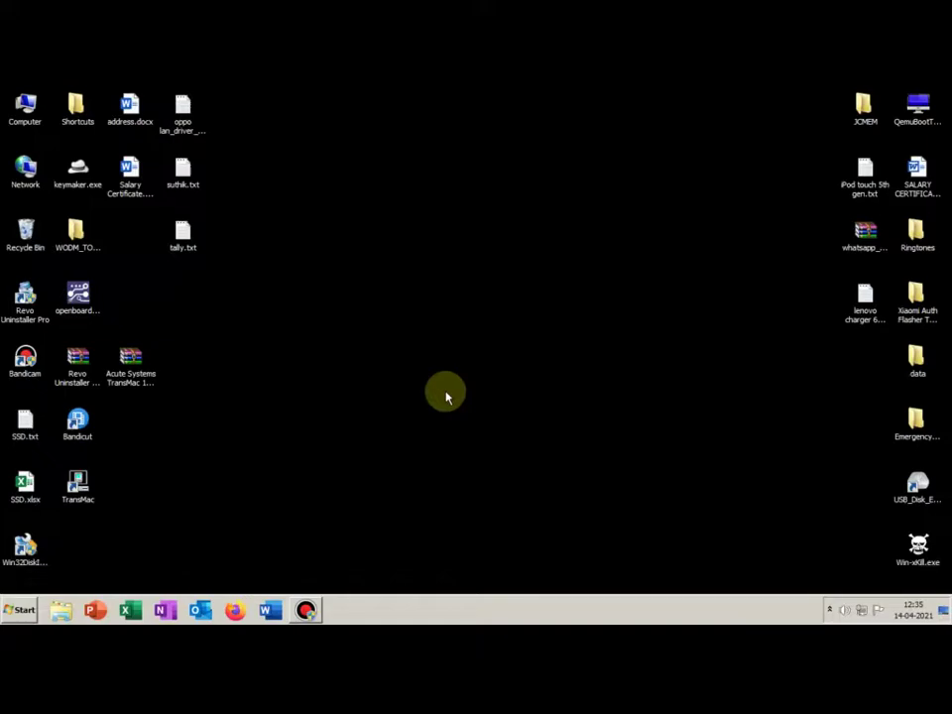
{"action": "right_click", "coordinate": [25, 105]}
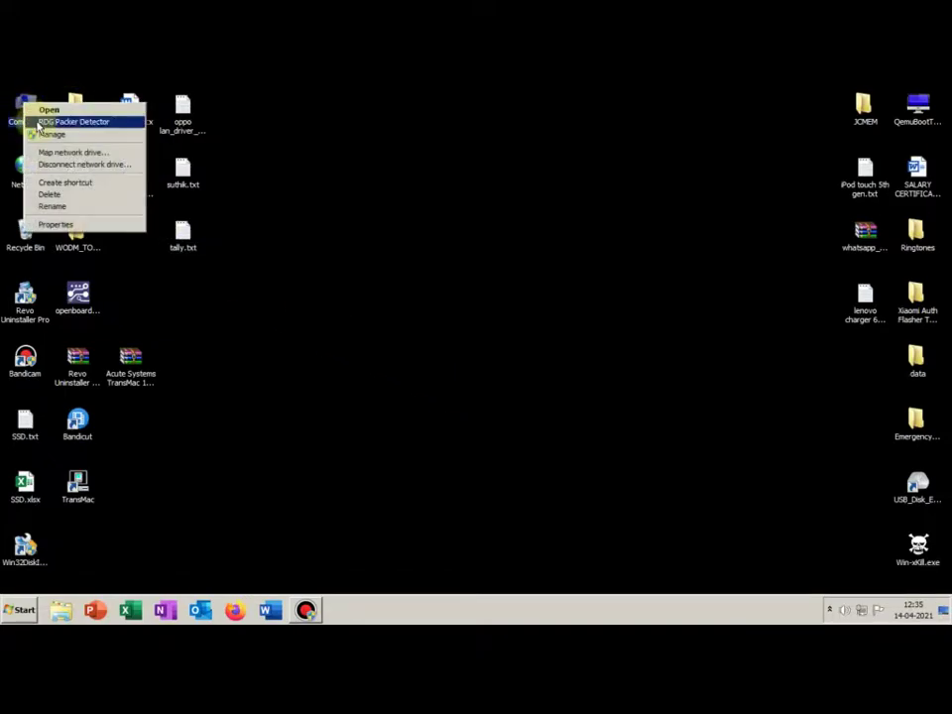
{"action": "left_click", "coordinate": [39, 134]}
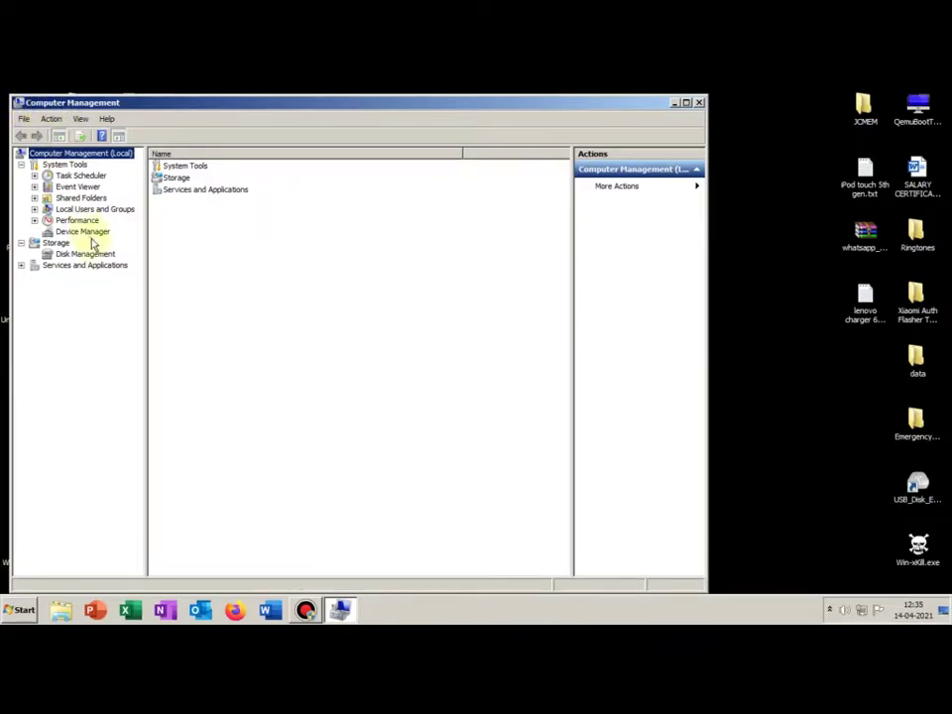
{"action": "left_click", "coordinate": [94, 255]}
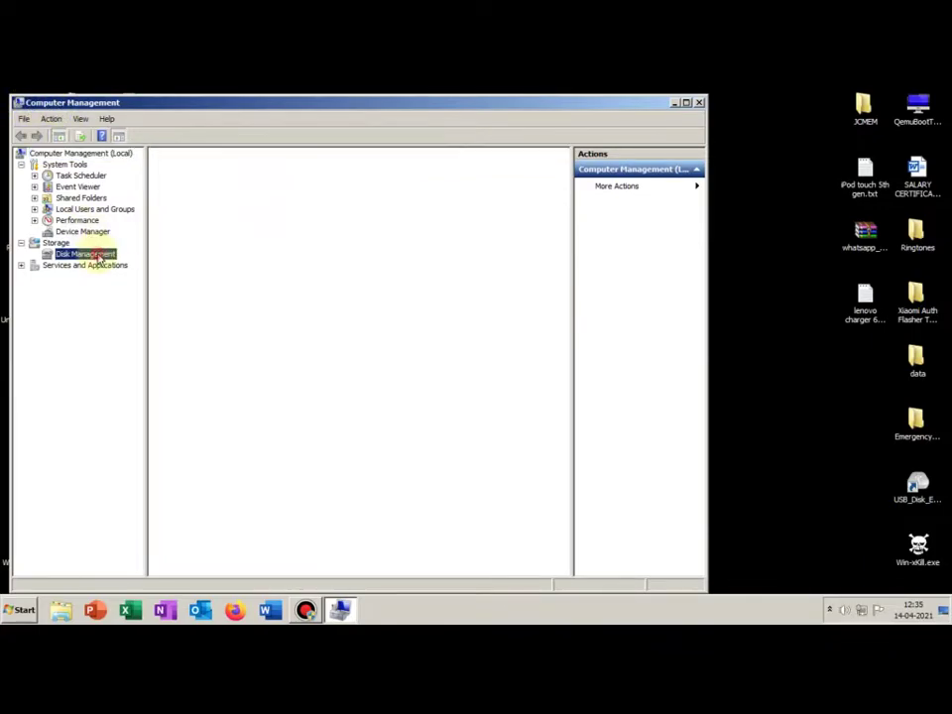
- Locate APPLE SSD SM0128G Media.dmg on the DATA (G:) drive, then put the drive window away
{"action": "left_click", "coordinate": [12, 610]}
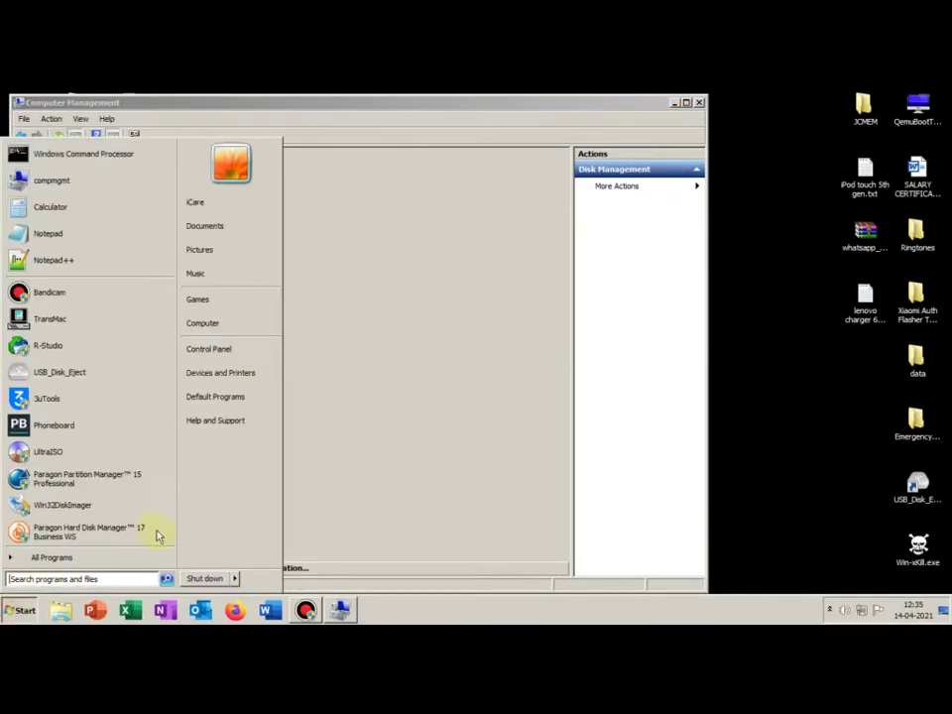
{"action": "left_click", "coordinate": [224, 328]}
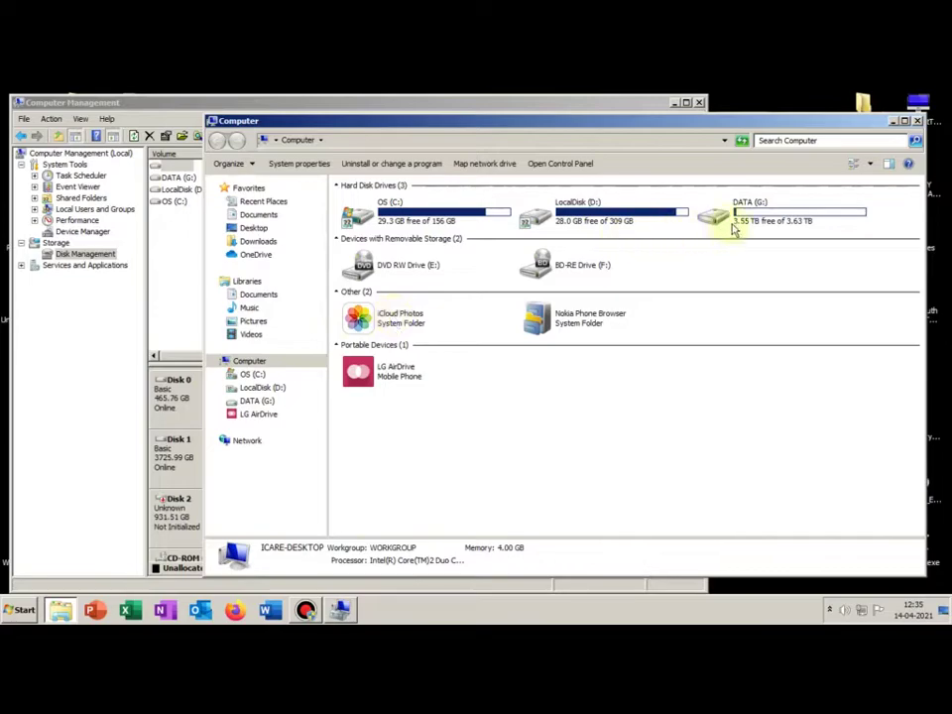
{"action": "double_click", "coordinate": [733, 215]}
{"action": "left_click", "coordinate": [421, 283]}
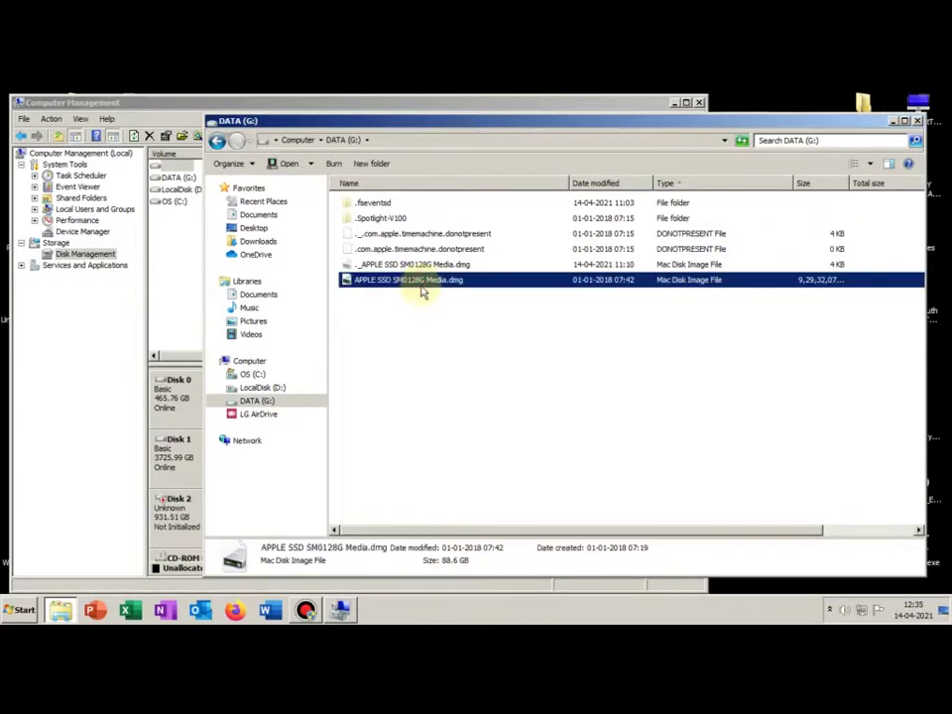
{"action": "left_click", "coordinate": [917, 120]}
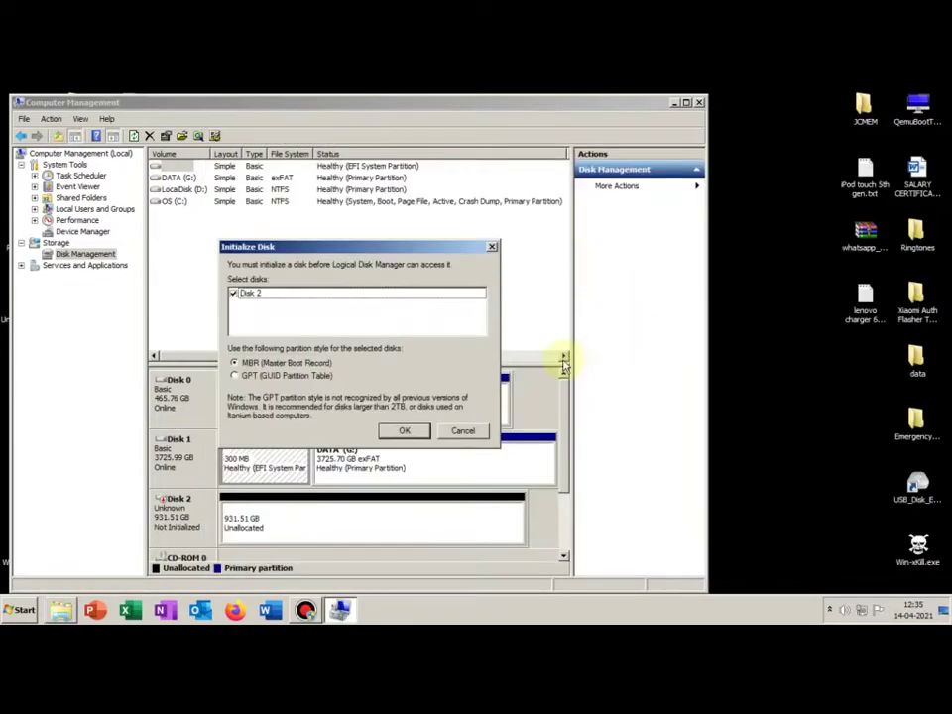
- Initialize Disk 2 with the GPT (GUID Partition Table) style and minimize Computer Management
{"action": "left_click", "coordinate": [234, 376]}
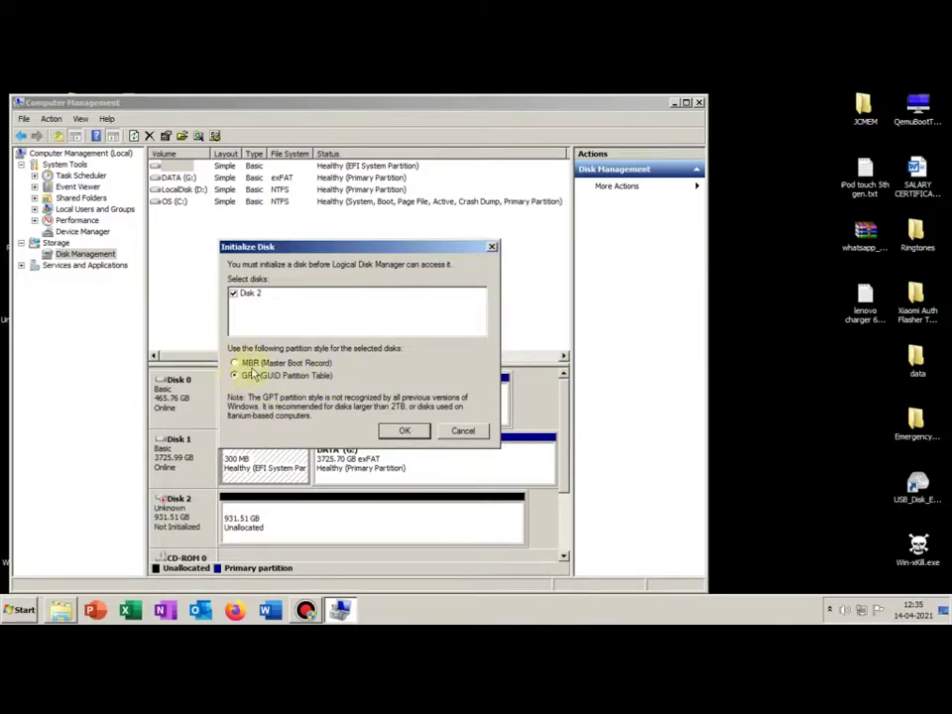
{"action": "left_click", "coordinate": [402, 429]}
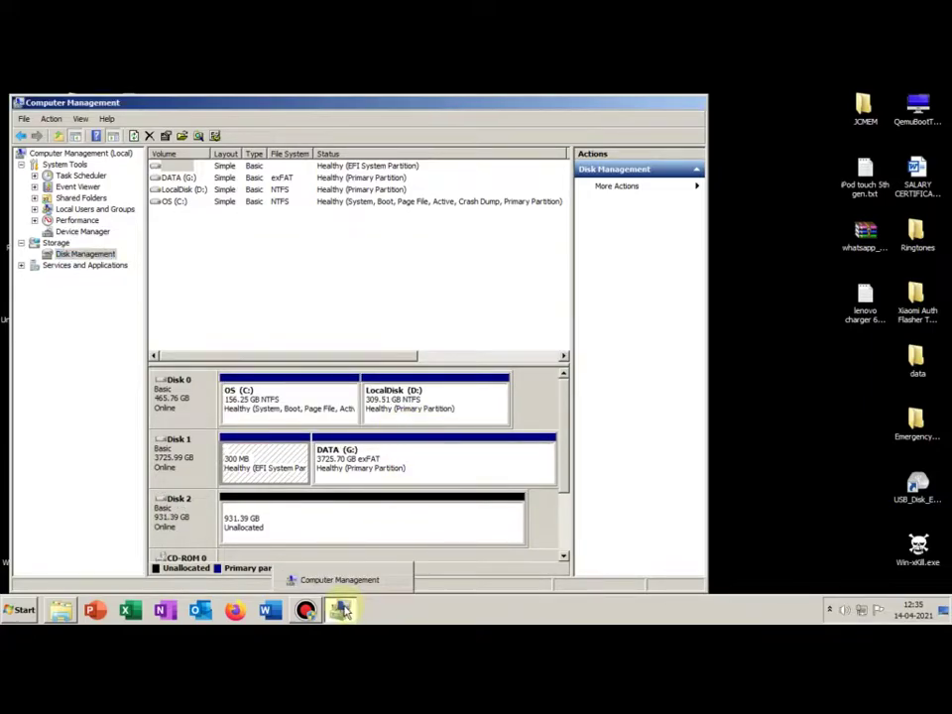
{"action": "left_click", "coordinate": [342, 610]}
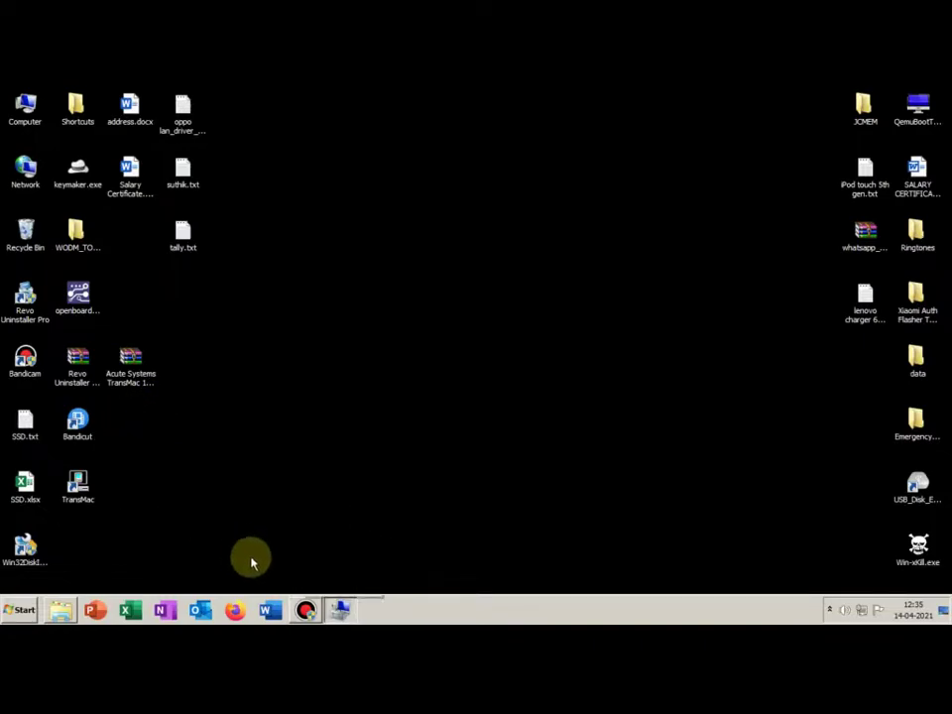
- Bring back the DATA (G:) window and open APPLE SSD SM0128G Media.dmg in TransMac
{"action": "mouse_move", "coordinate": [61, 610]}
{"action": "left_click", "coordinate": [60, 579]}
{"action": "left_click", "coordinate": [420, 303]}
{"action": "double_click", "coordinate": [424, 285]}
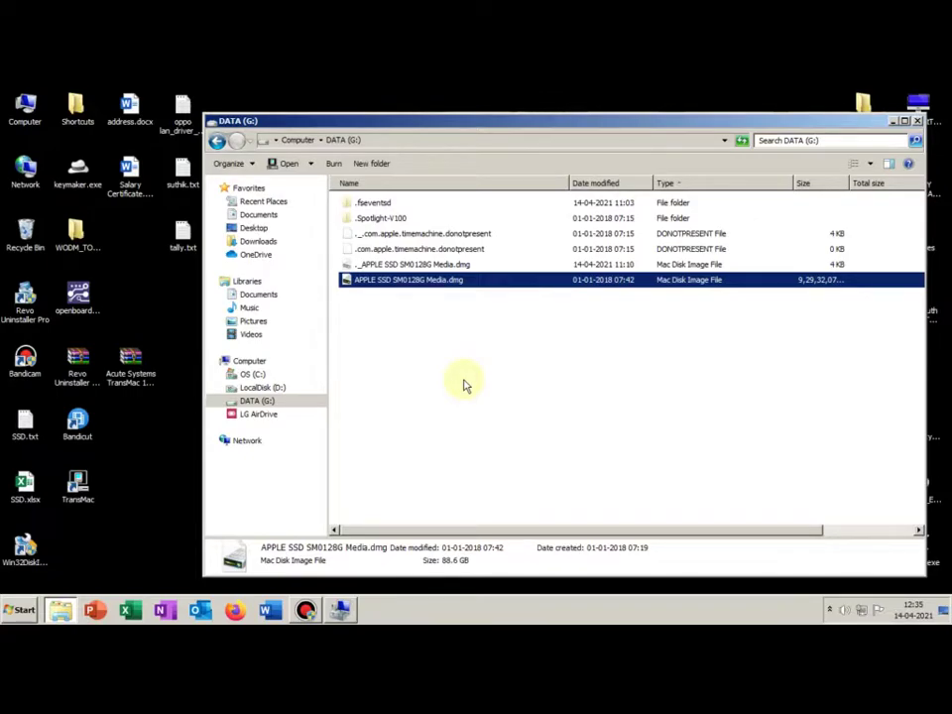
{"action": "double_click", "coordinate": [443, 282]}
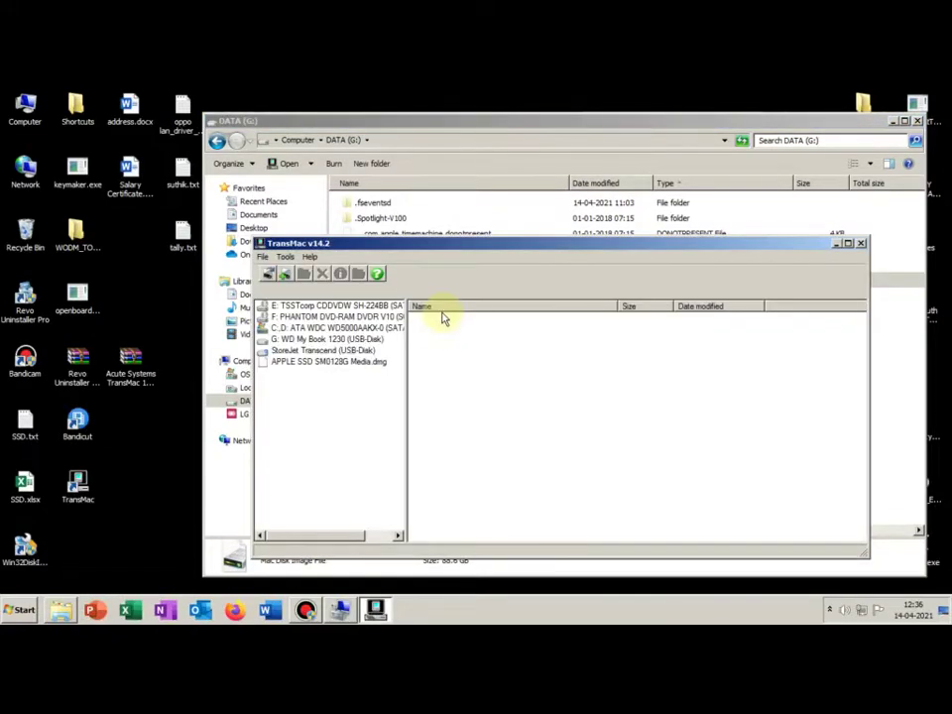
- Expand the disk image in TransMac, try to access the StoreJet Transcend USB disk, and exit the program
{"action": "left_click", "coordinate": [344, 364]}
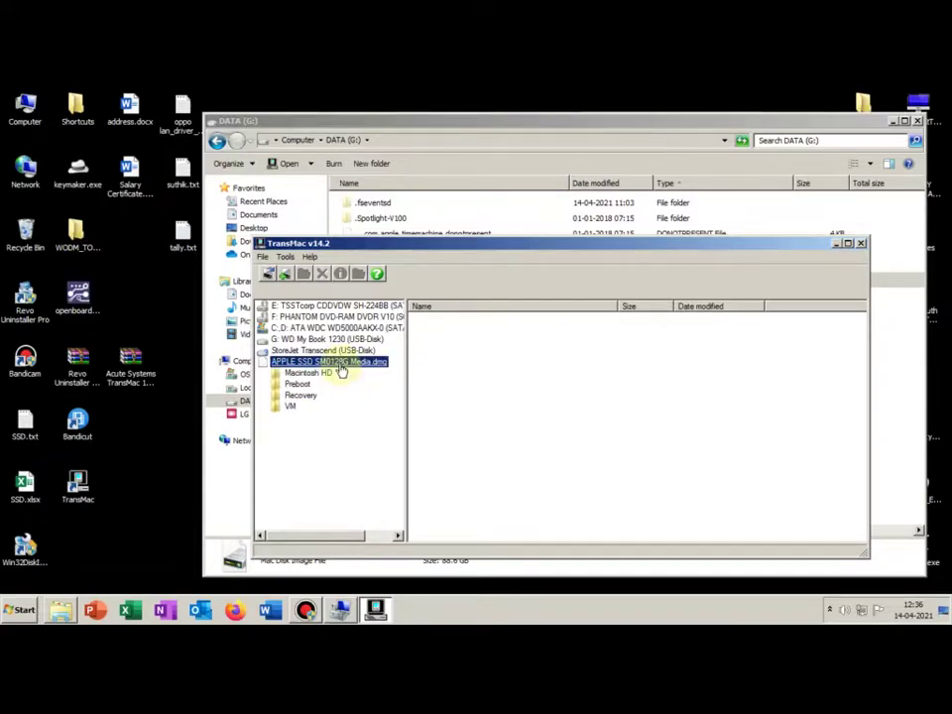
{"action": "left_click", "coordinate": [341, 369]}
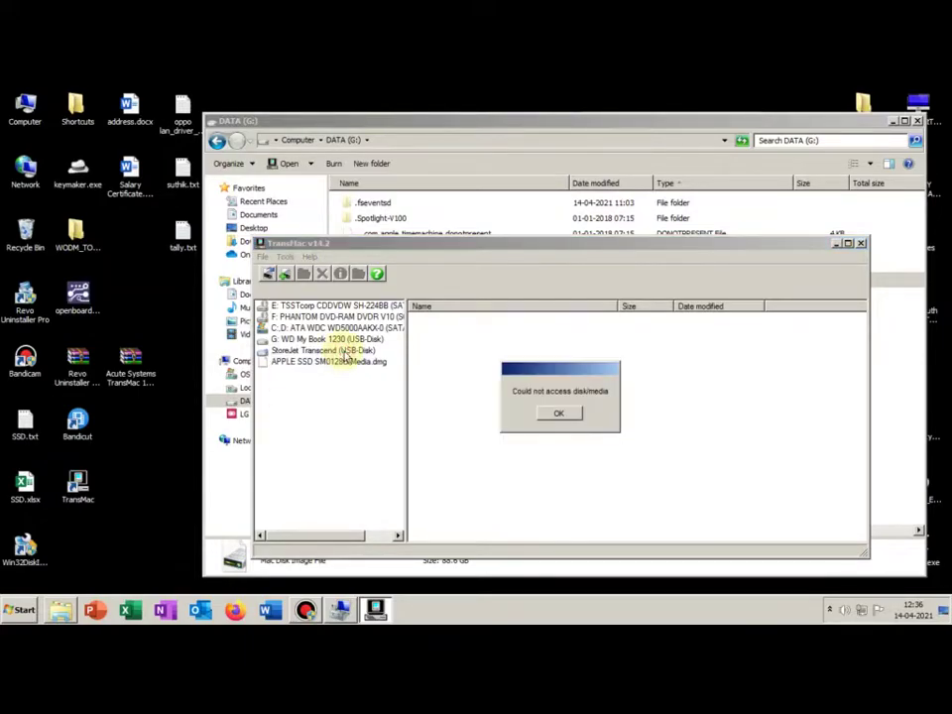
{"action": "left_click", "coordinate": [555, 413]}
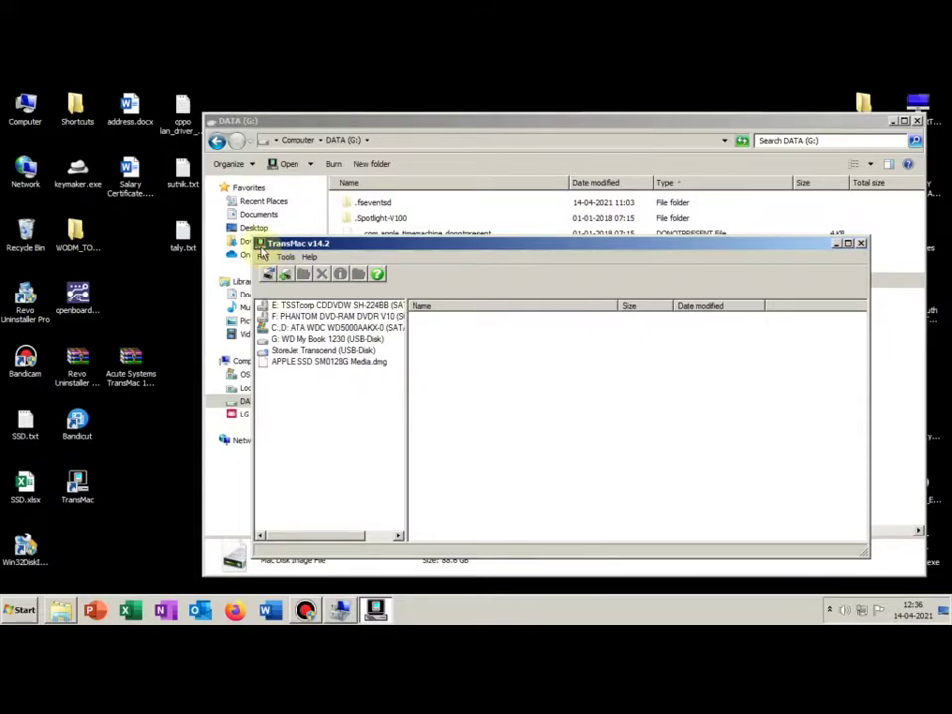
{"action": "left_click", "coordinate": [262, 256]}
{"action": "key", "text": "x"}
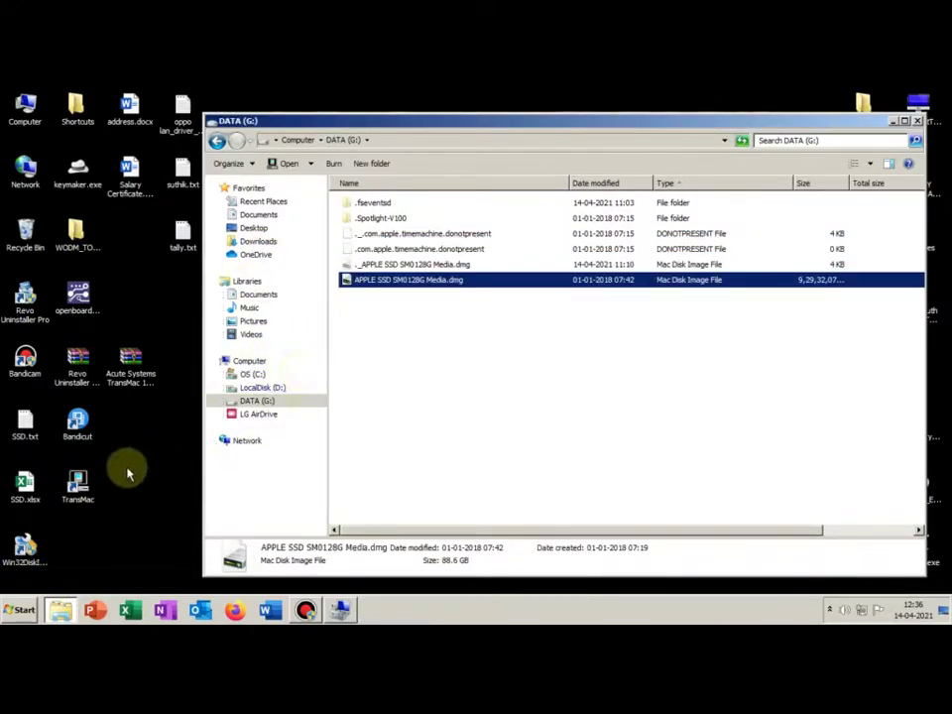
- Set the TransMac desktop shortcut to run as an administrator in its compatibility properties
{"action": "right_click", "coordinate": [77, 484]}
{"action": "left_click", "coordinate": [110, 585]}
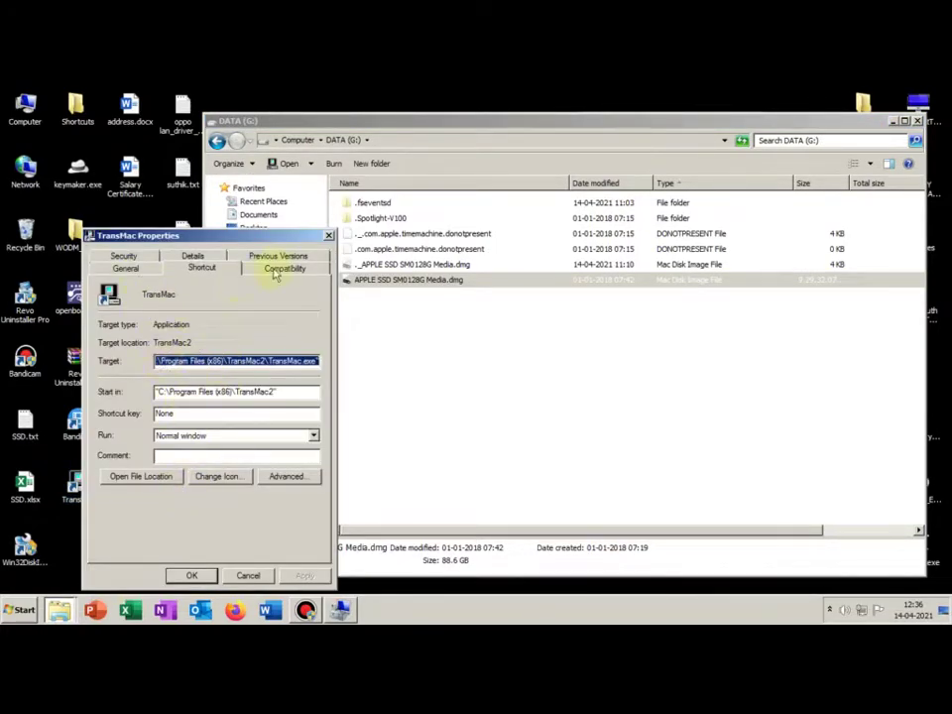
{"action": "left_click", "coordinate": [276, 270]}
{"action": "left_click", "coordinate": [162, 511]}
{"action": "left_click", "coordinate": [303, 576]}
{"action": "left_click", "coordinate": [189, 576]}
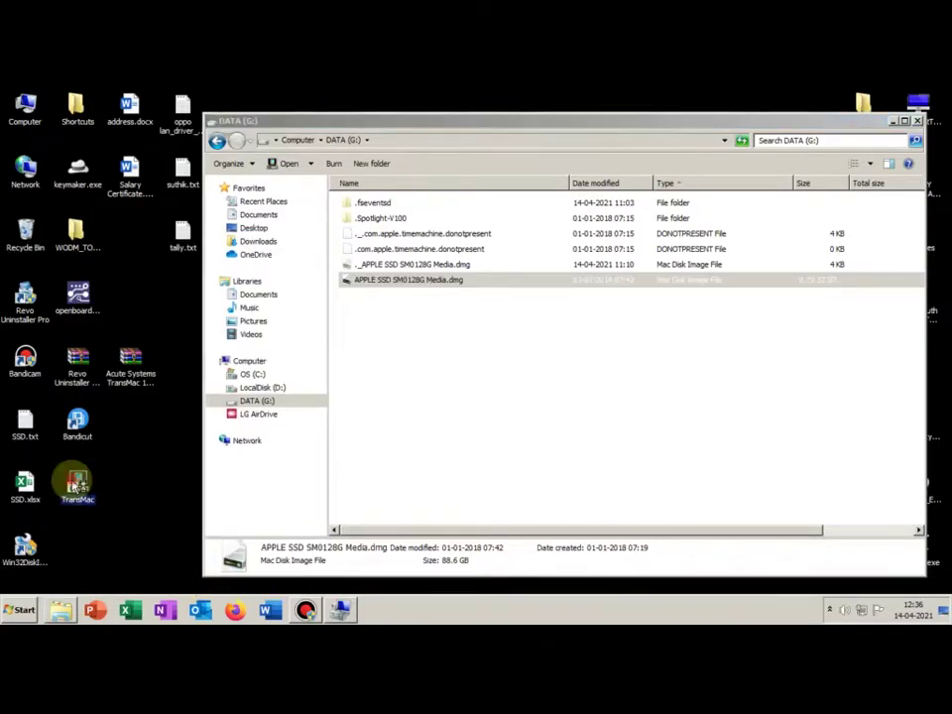
- Test launching TransMac from its shortcut, close it, and reopen APPLE SSD SM0128G Media.dmg from the DATA (G:) drive
{"action": "double_click", "coordinate": [78, 486]}
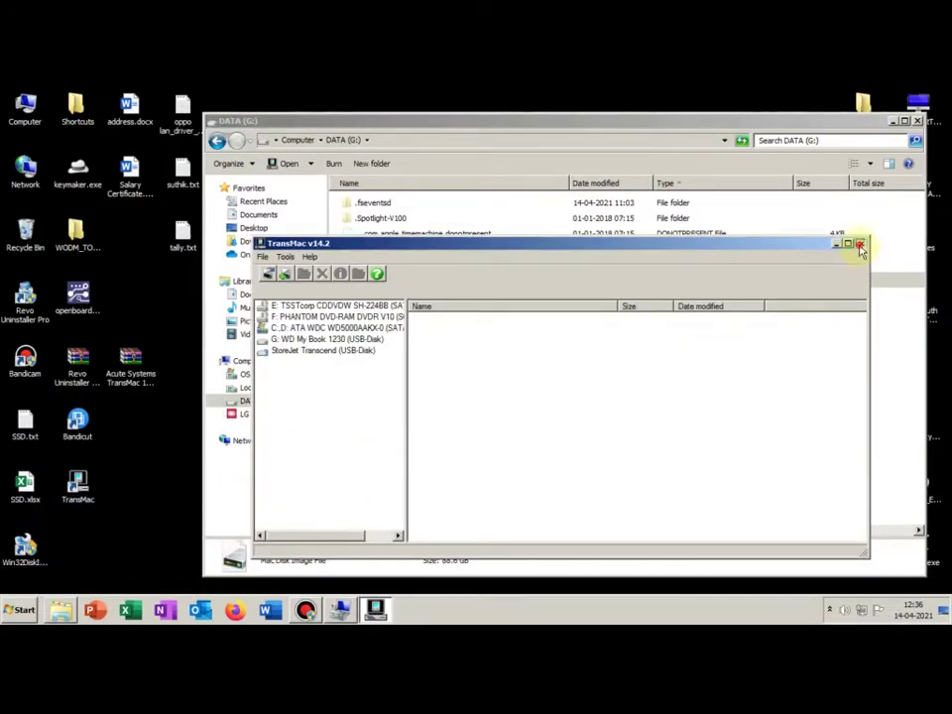
{"action": "left_click", "coordinate": [860, 245]}
{"action": "double_click", "coordinate": [453, 282]}
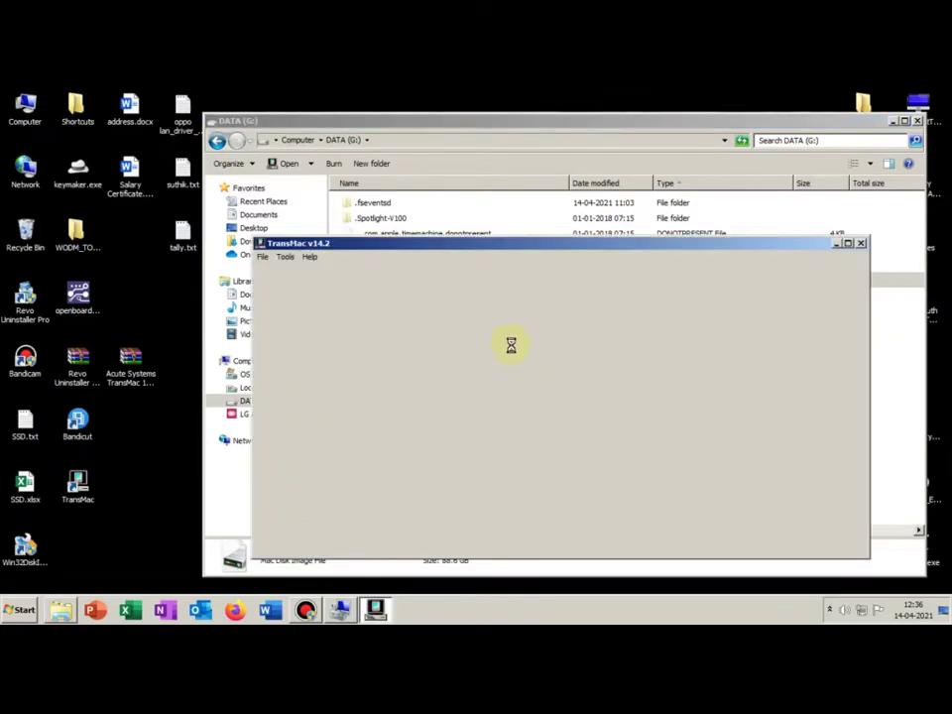
- Close the unresponsive TransMac window and relaunch TransMac from the desktop shortcut as an administrator
{"action": "left_click", "coordinate": [503, 390]}
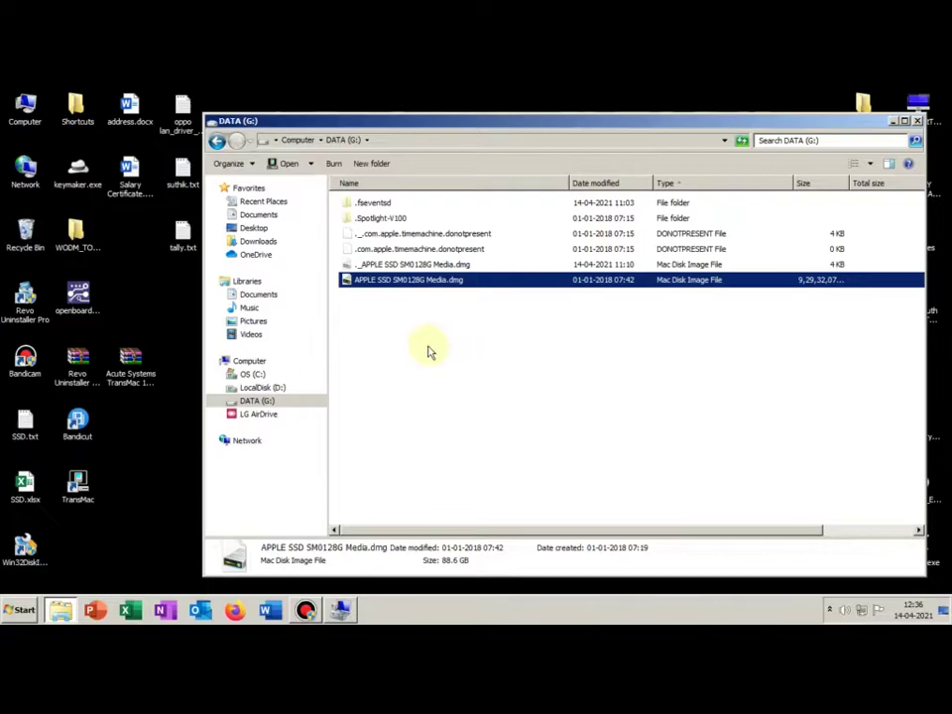
{"action": "left_click", "coordinate": [79, 486]}
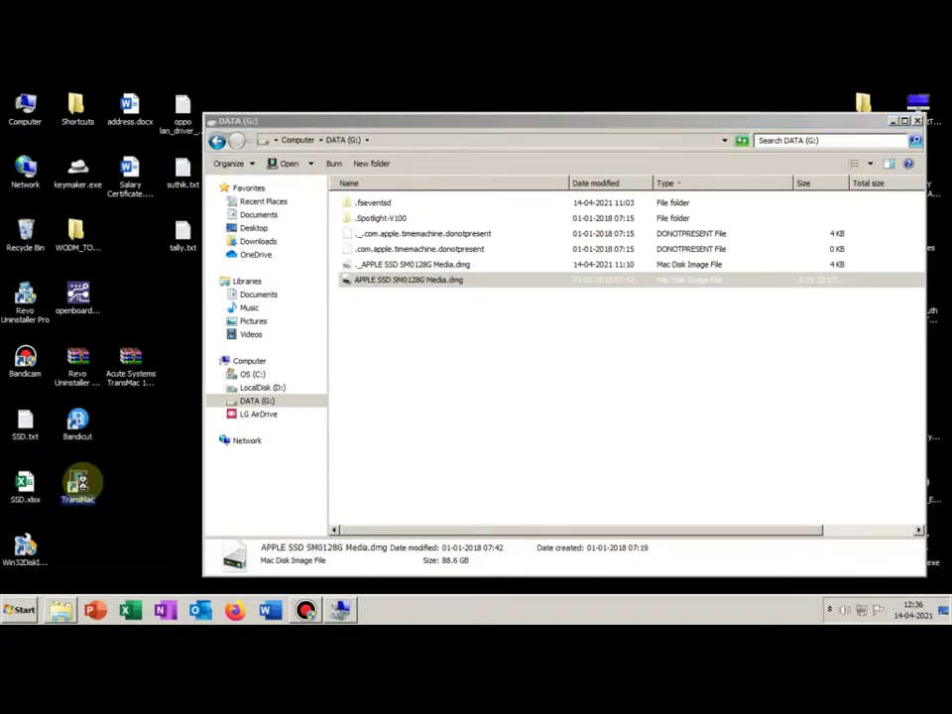
{"action": "right_click", "coordinate": [80, 484]}
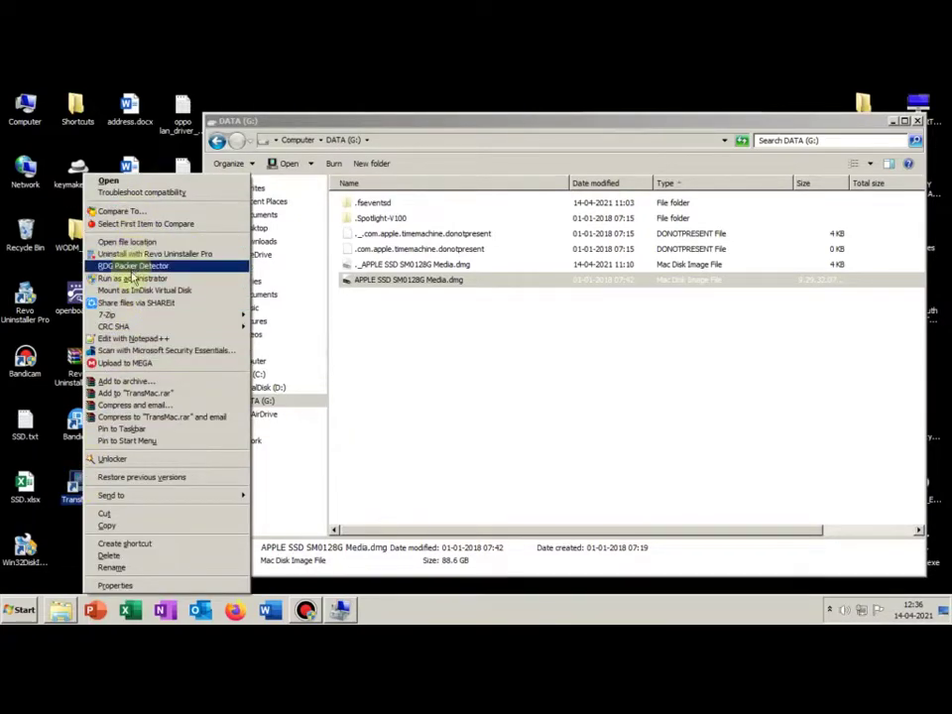
{"action": "left_click", "coordinate": [133, 279]}
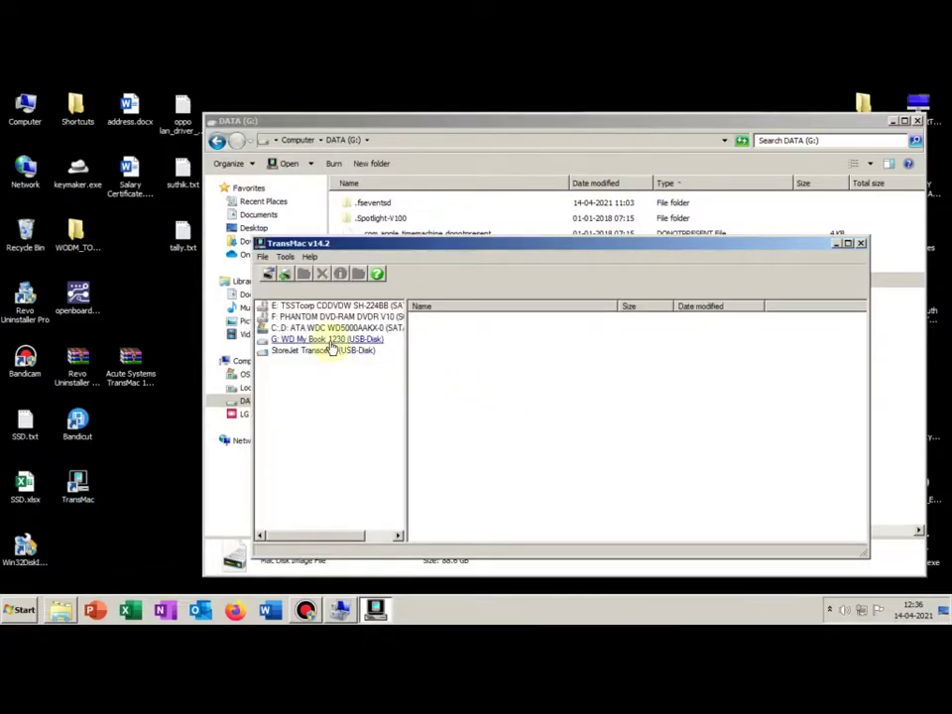
- Restore APPLE SSD SM0128G Media.dmg from DATA (G:) to the StoreJet Transcend USB disk, confirming that the drive is overwritten
{"action": "left_click", "coordinate": [330, 354]}
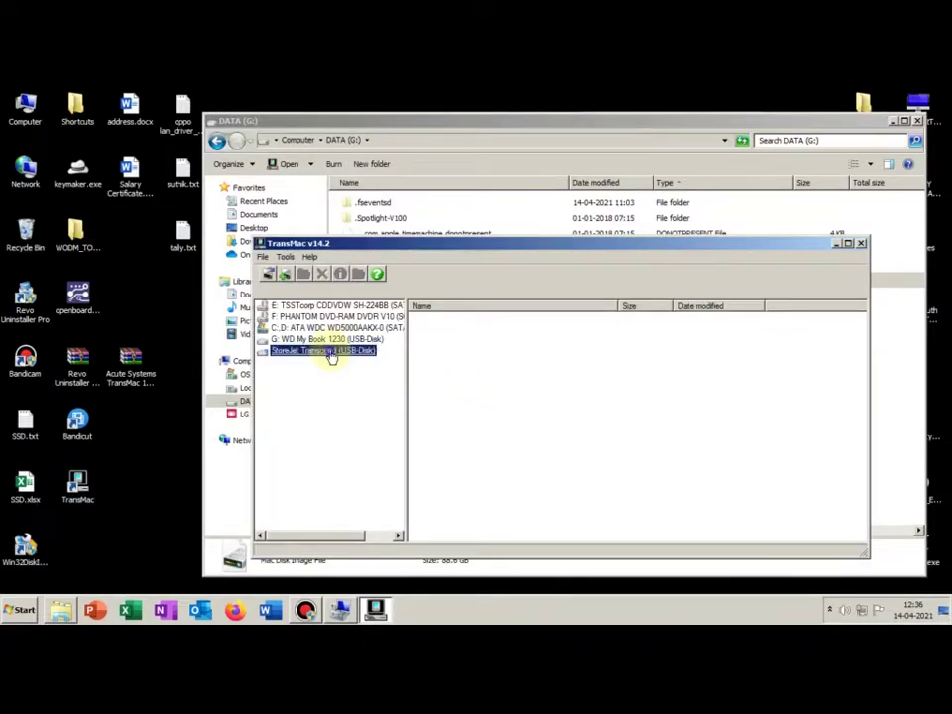
{"action": "right_click", "coordinate": [330, 354]}
{"action": "left_click", "coordinate": [365, 382]}
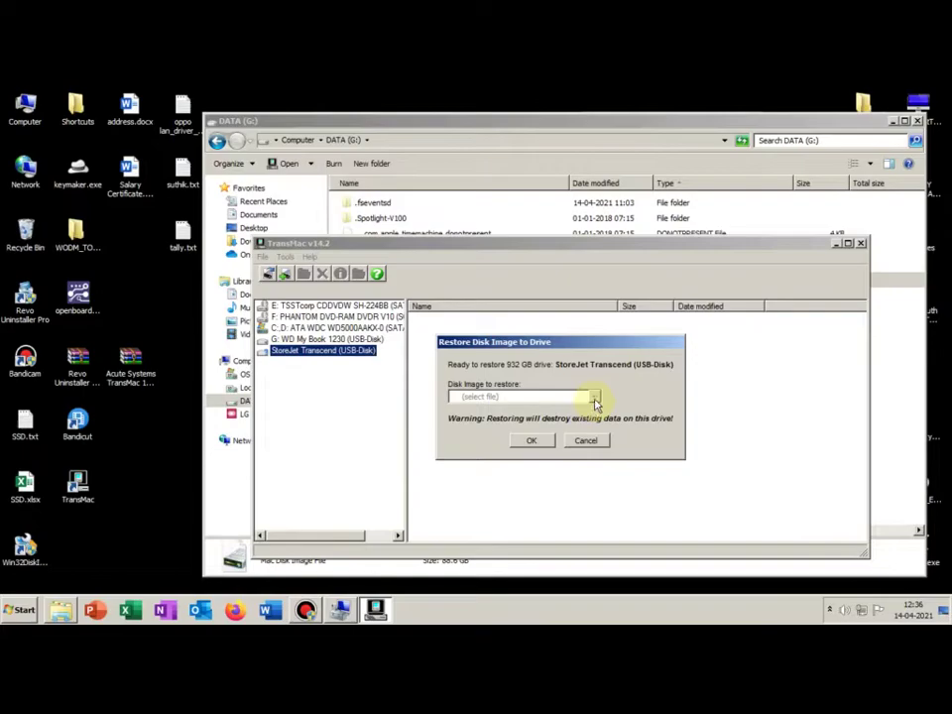
{"action": "left_click", "coordinate": [596, 401]}
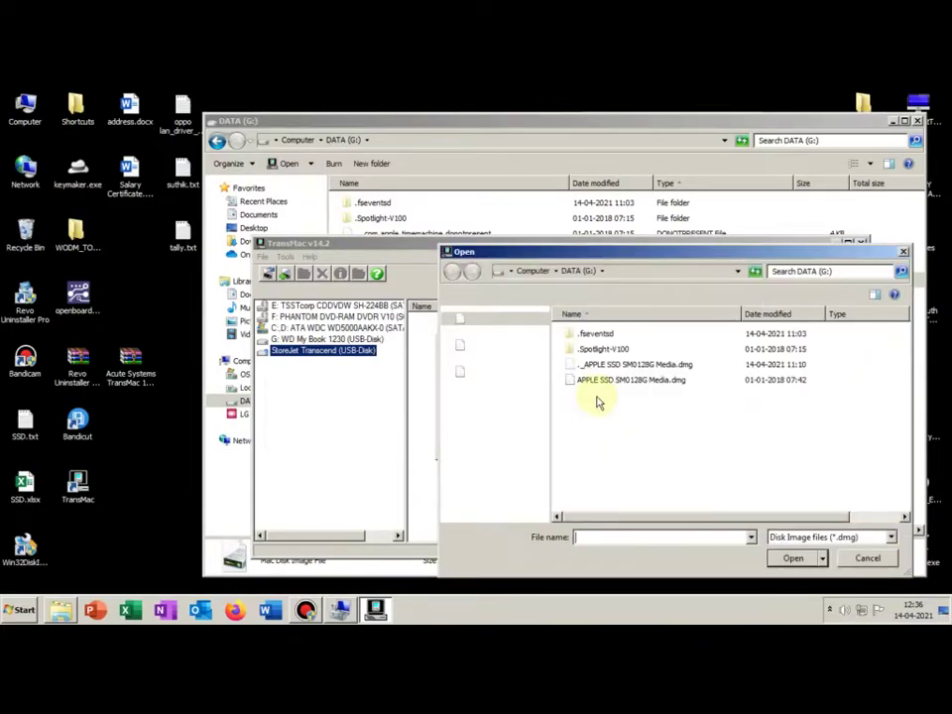
{"action": "left_click", "coordinate": [595, 385]}
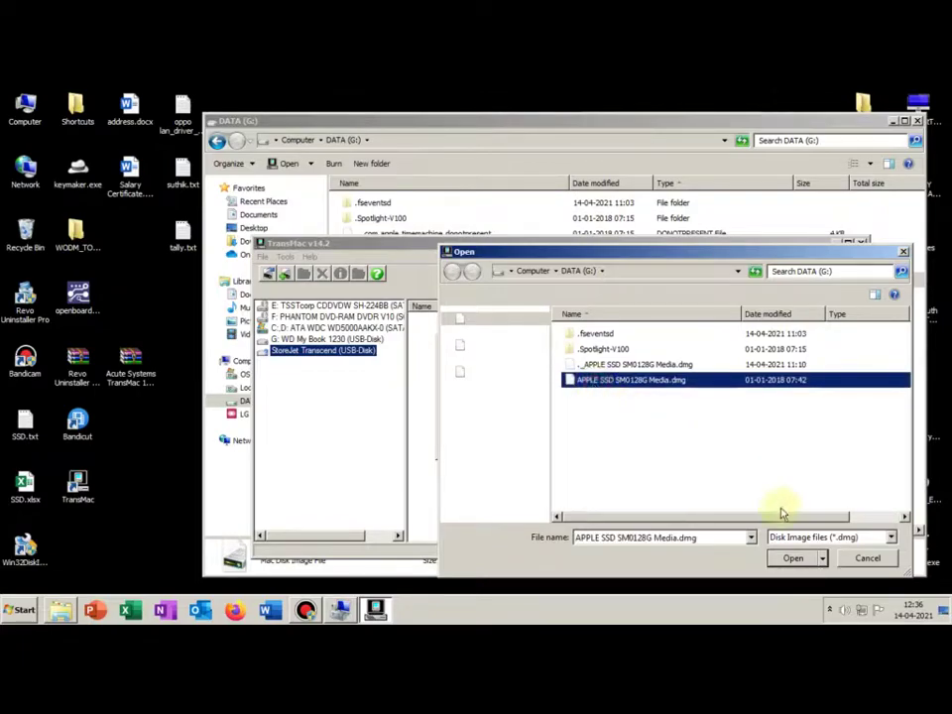
{"action": "left_click", "coordinate": [806, 559]}
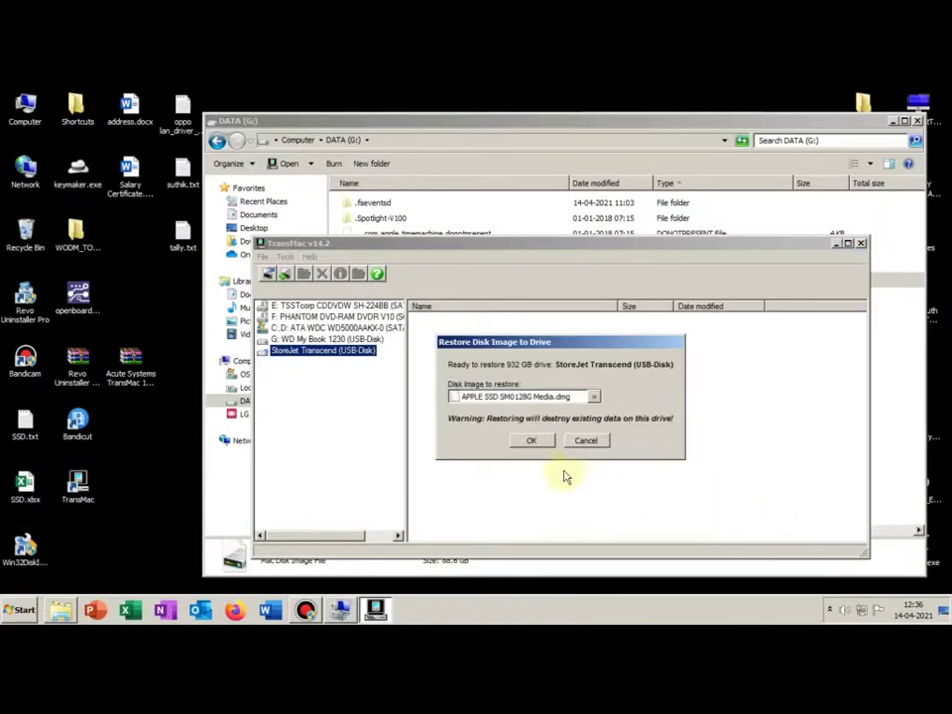
{"action": "left_click", "coordinate": [536, 442]}
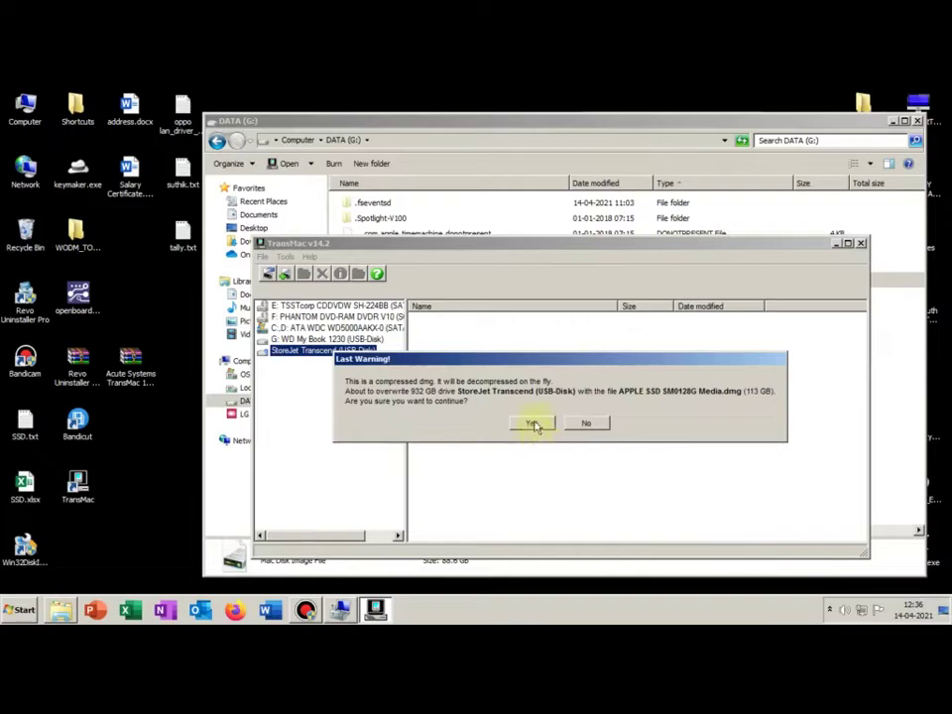
{"action": "left_click", "coordinate": [532, 425]}
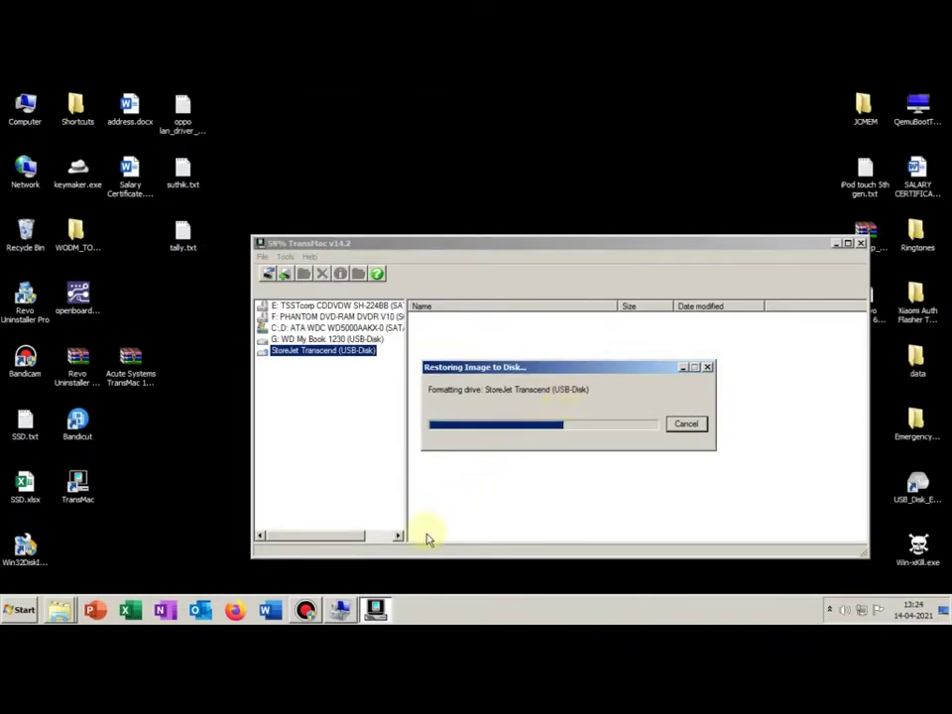
{"action": "left_click", "coordinate": [310, 611]}
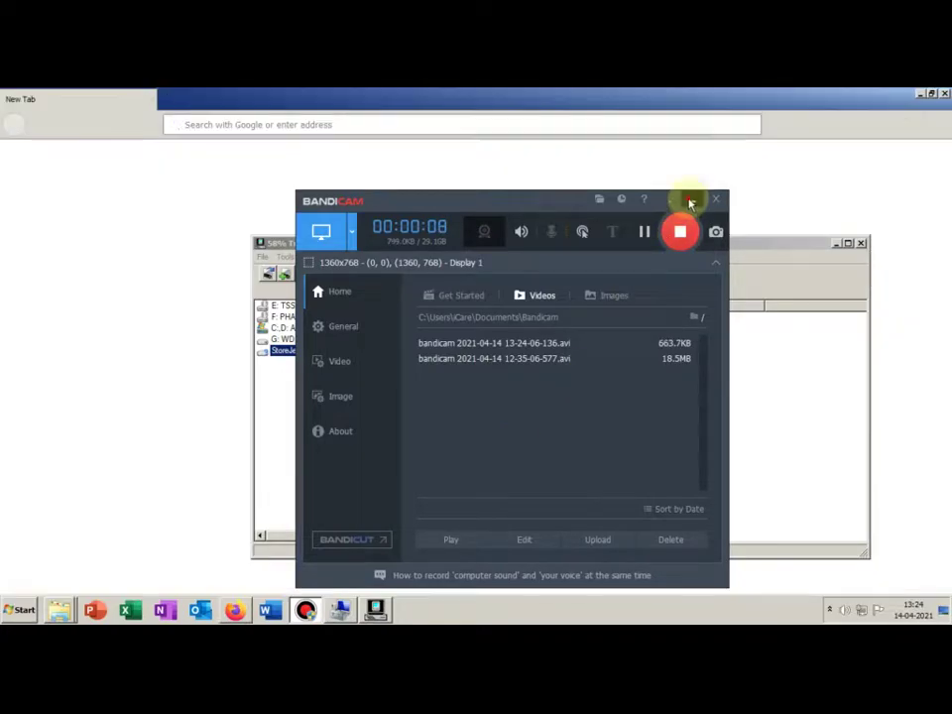
{"action": "left_click", "coordinate": [693, 200]}
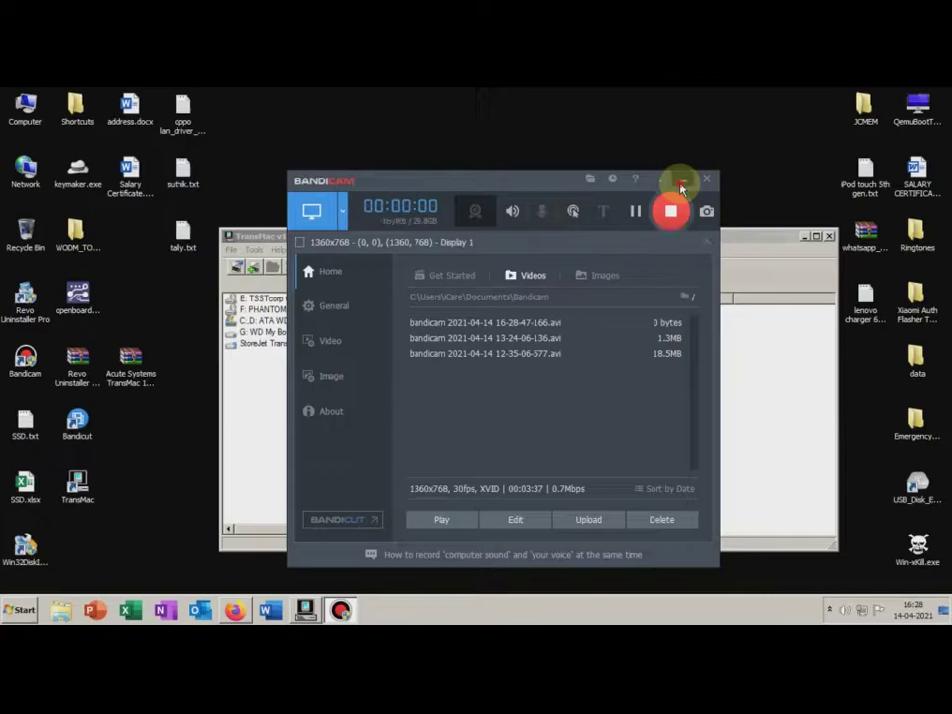
{"action": "left_click", "coordinate": [680, 183]}
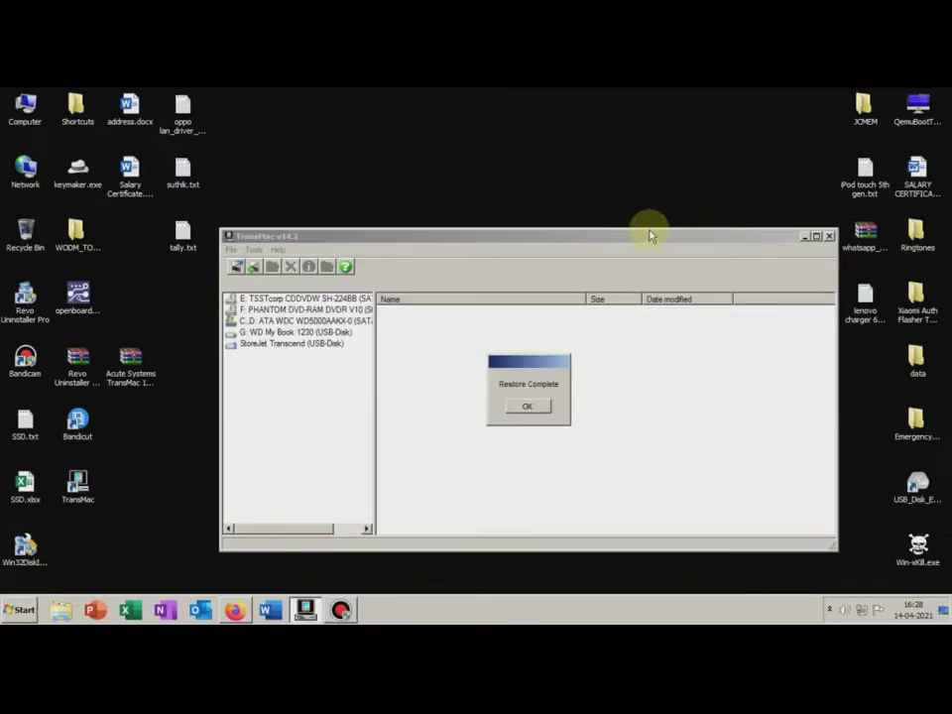
- Dismiss the restore notice, inspect the volumes on the StoreJet Transcend disk, and exit TransMac
{"action": "left_click", "coordinate": [526, 405]}
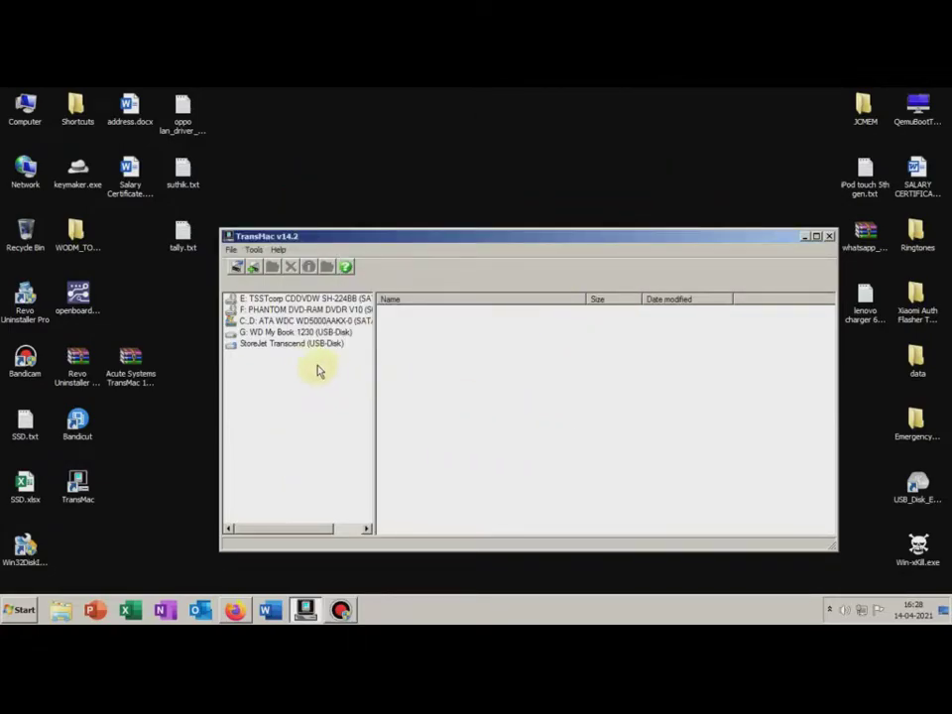
{"action": "left_click", "coordinate": [294, 344]}
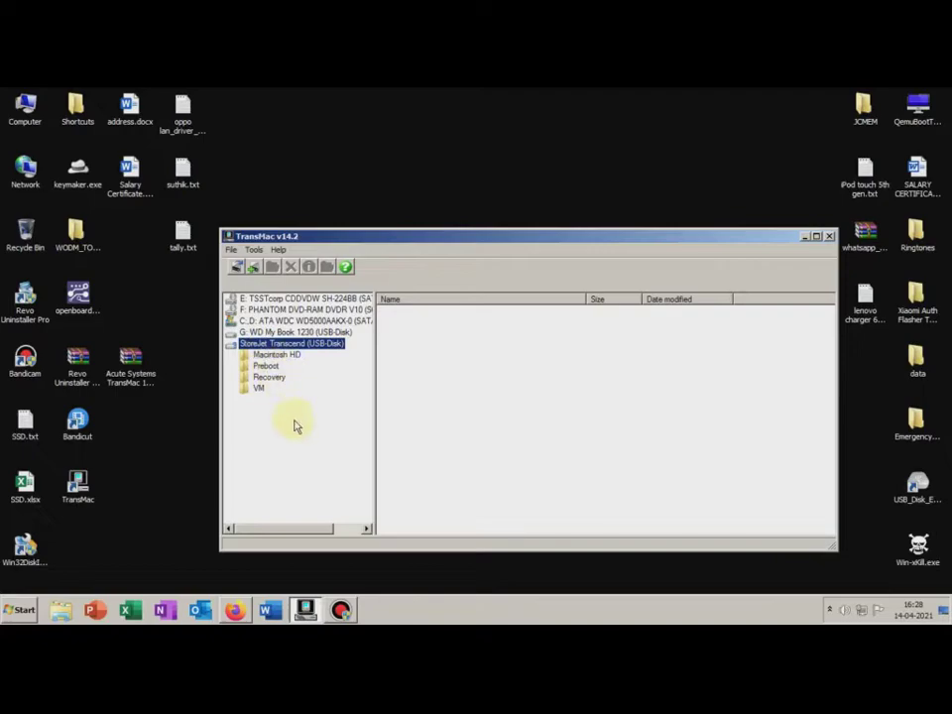
{"action": "left_click", "coordinate": [829, 237]}
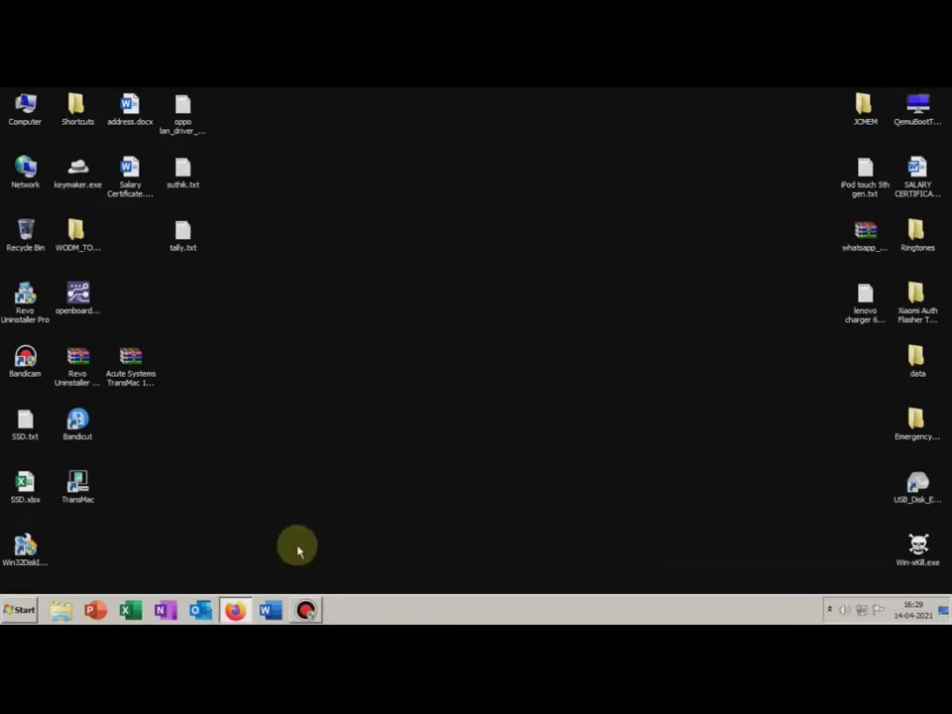
- Open Computer Management for this computer and load Disk Management to view the restored disk's partitions
{"action": "left_click", "coordinate": [20, 610]}
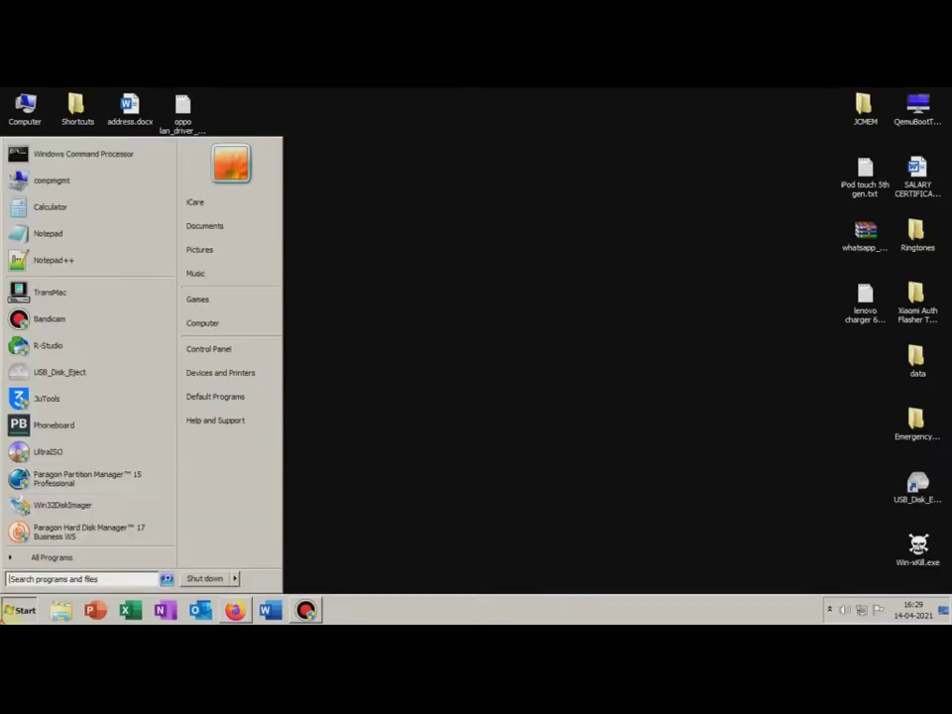
{"action": "right_click", "coordinate": [239, 328]}
{"action": "left_click", "coordinate": [256, 364]}
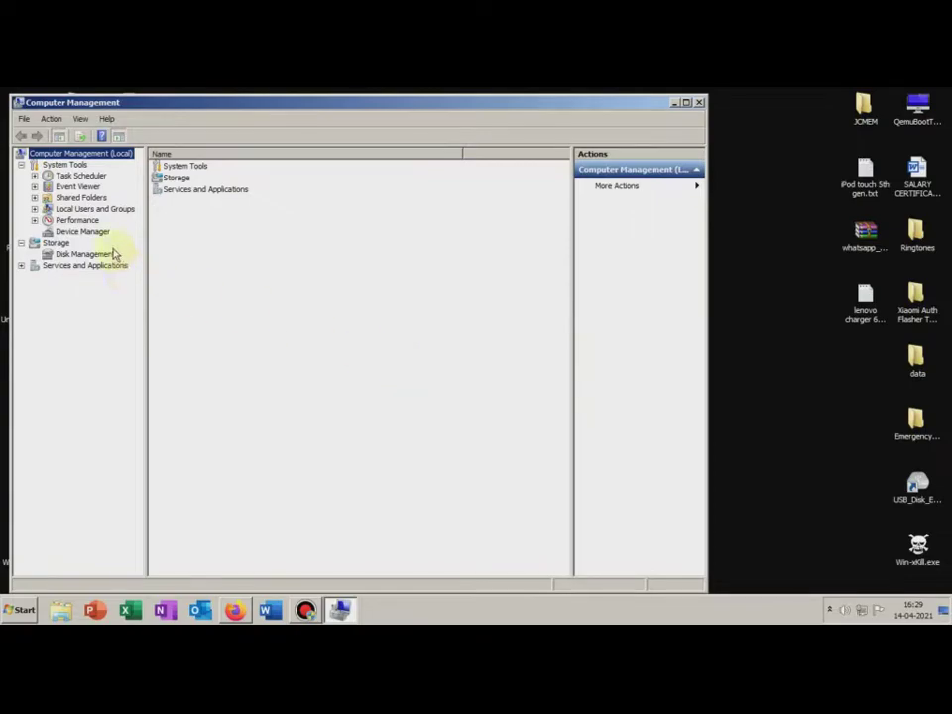
{"action": "left_click", "coordinate": [116, 253]}
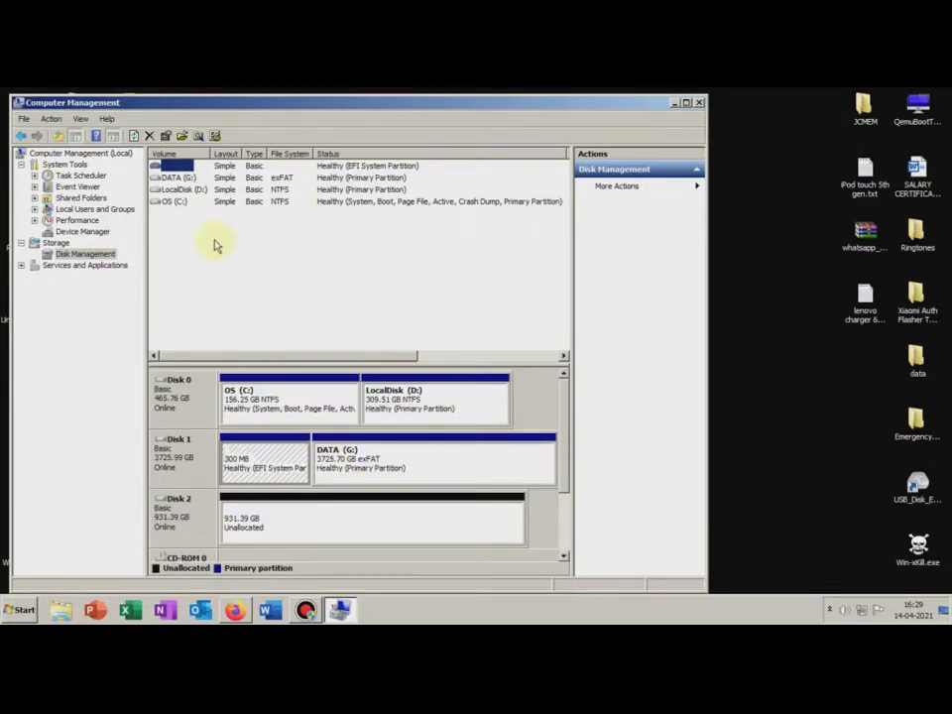
{"action": "left_click", "coordinate": [178, 162]}
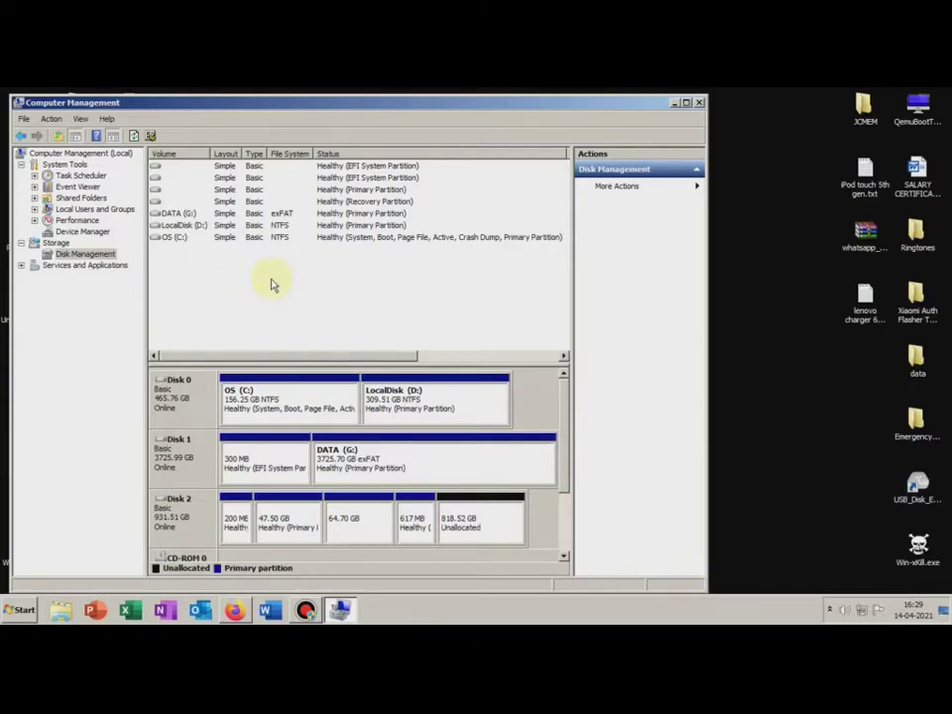
- Check the available actions for the 47.50 GB primary partition on Disk 2
{"action": "left_click", "coordinate": [354, 528]}
{"action": "left_click", "coordinate": [290, 529]}
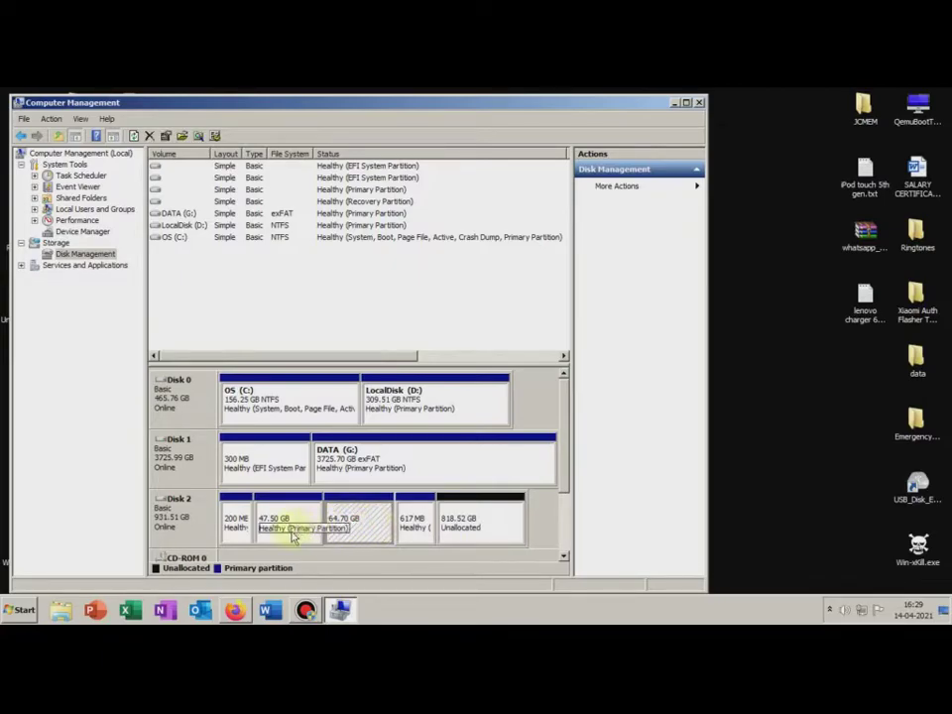
{"action": "right_click", "coordinate": [304, 539]}
{"action": "key", "text": "Escape"}
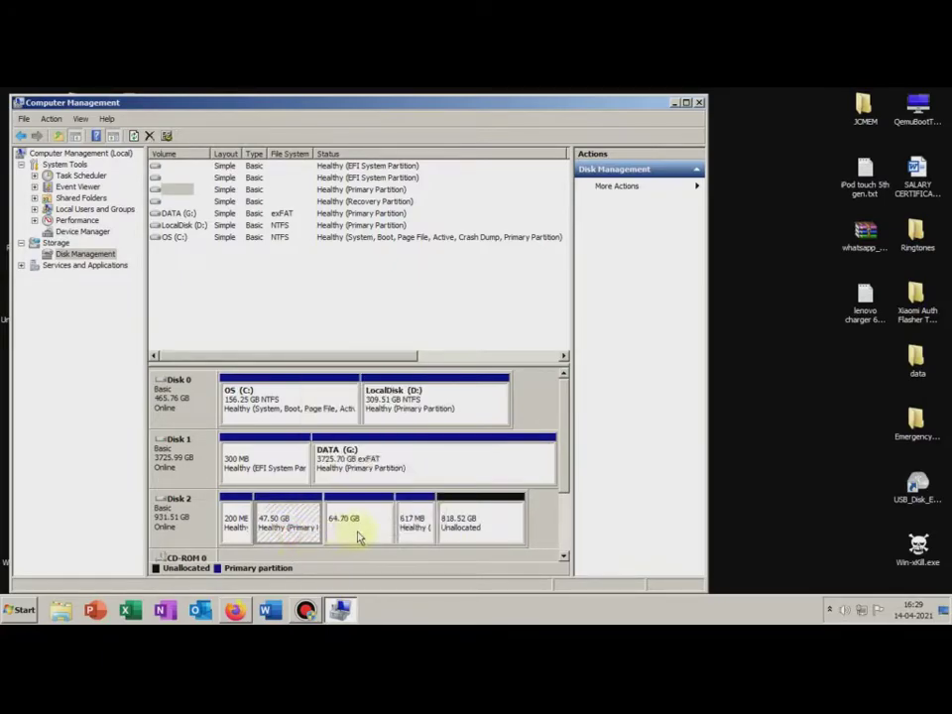
- Try to change the drive letter and paths of the 64.70 GB partition on Disk 2
{"action": "left_click", "coordinate": [357, 534]}
{"action": "right_click", "coordinate": [357, 533]}
{"action": "left_click", "coordinate": [435, 421]}
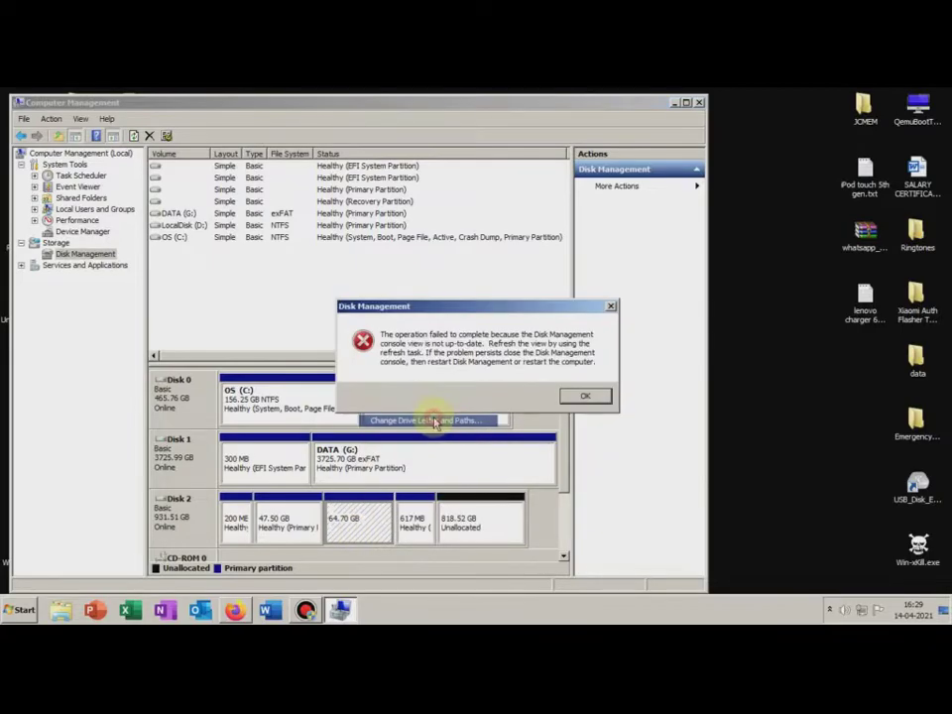
{"action": "left_click", "coordinate": [582, 397]}
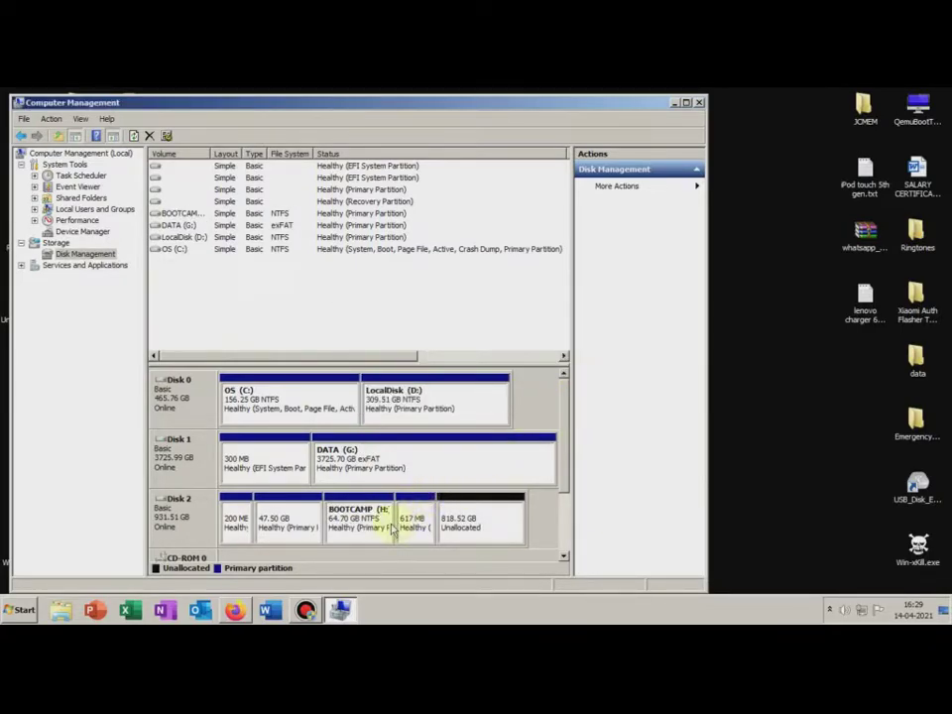
- Open the BOOTCAMP (H:) partition from Disk Management, look through its files and folders, and close the window
{"action": "right_click", "coordinate": [366, 543]}
{"action": "left_click", "coordinate": [428, 387]}
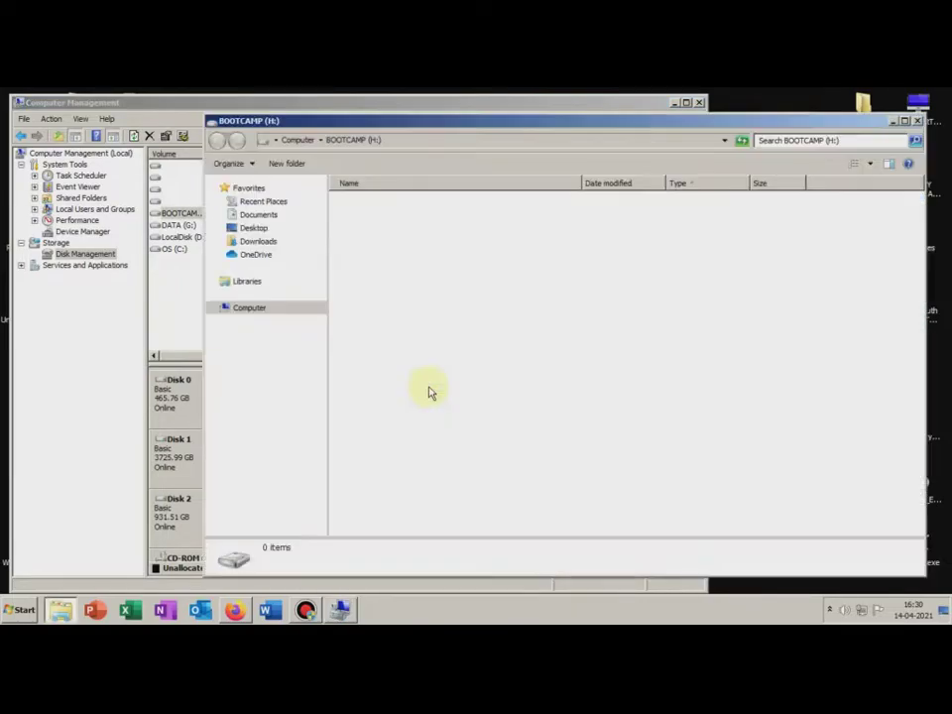
{"action": "scroll", "coordinate": [553, 361], "scroll_direction": "down", "scroll_amount": 2}
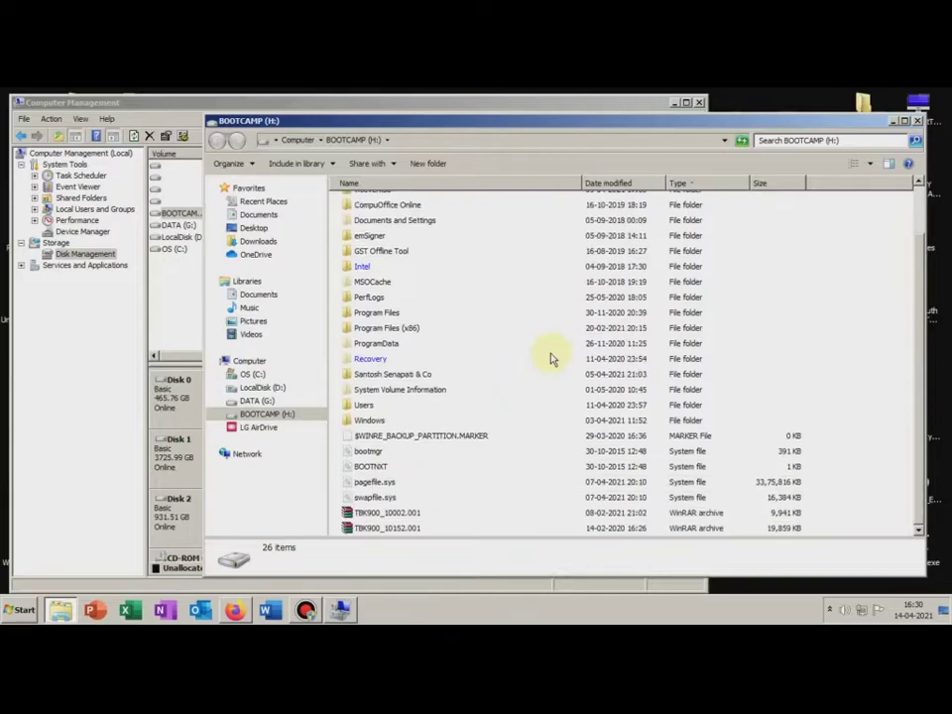
{"action": "scroll", "coordinate": [553, 361], "scroll_direction": "up", "scroll_amount": 2}
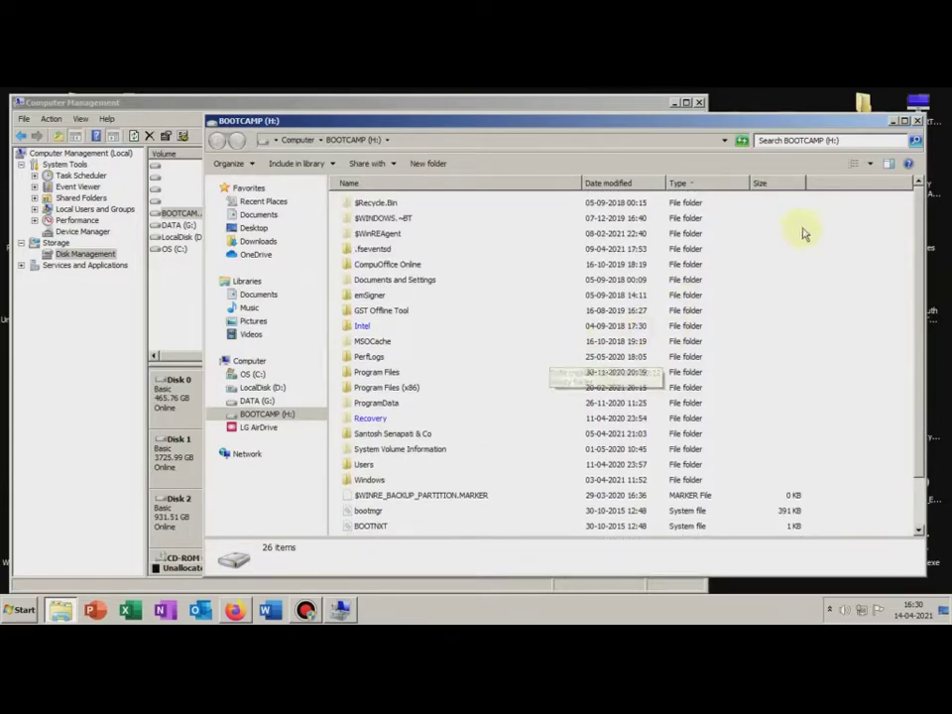
{"action": "left_click", "coordinate": [917, 120]}
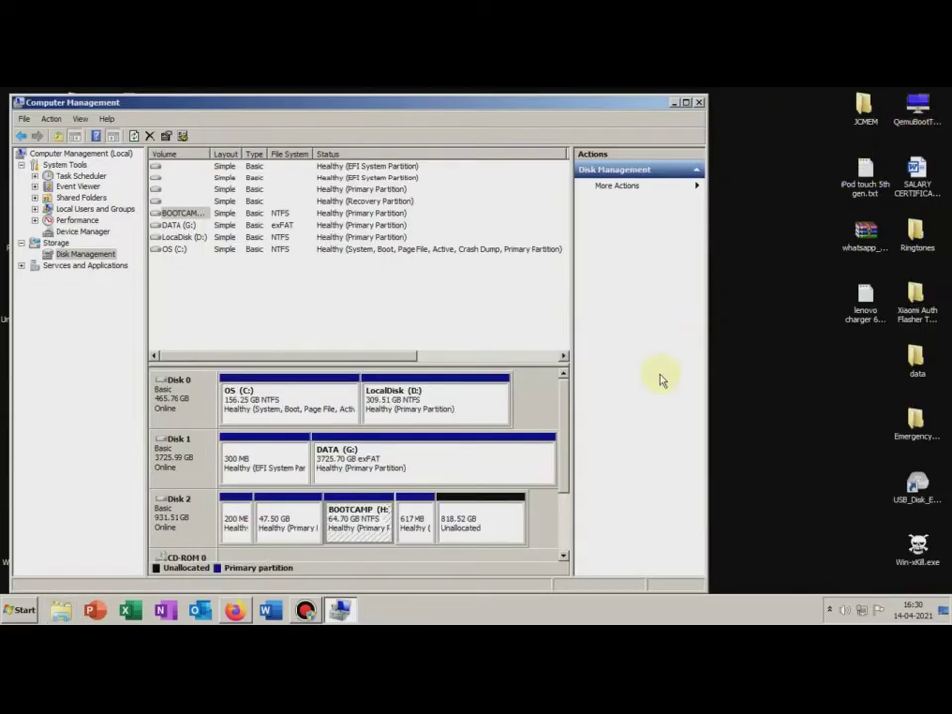
- Examine the BOOTCAMP (H:) and 617 MB recovery partitions on Disk 2, and close Computer Management
{"action": "left_click", "coordinate": [374, 536]}
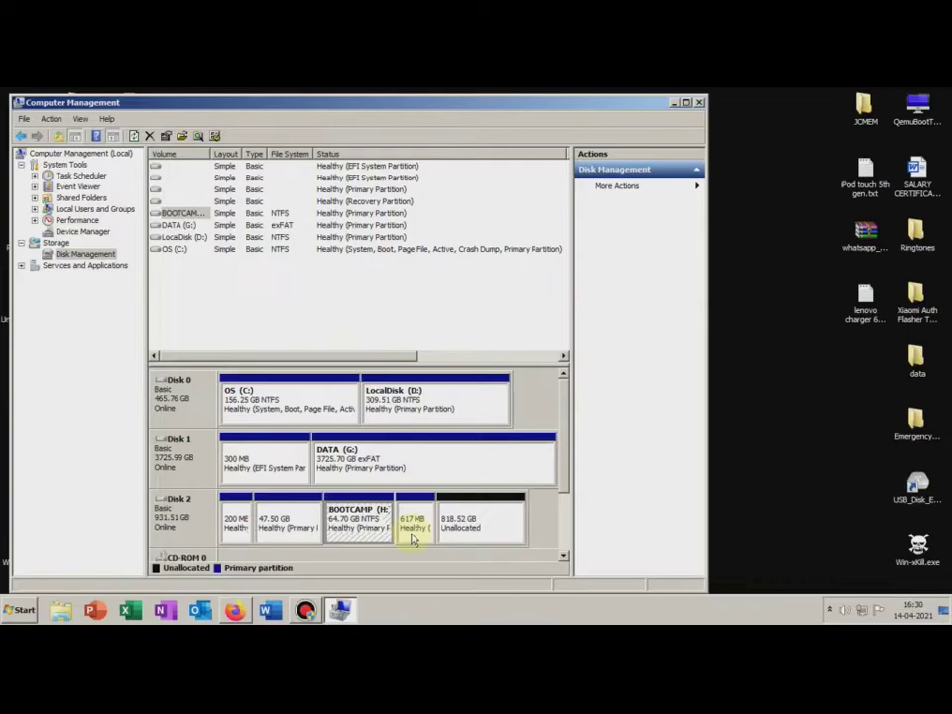
{"action": "left_click", "coordinate": [412, 536]}
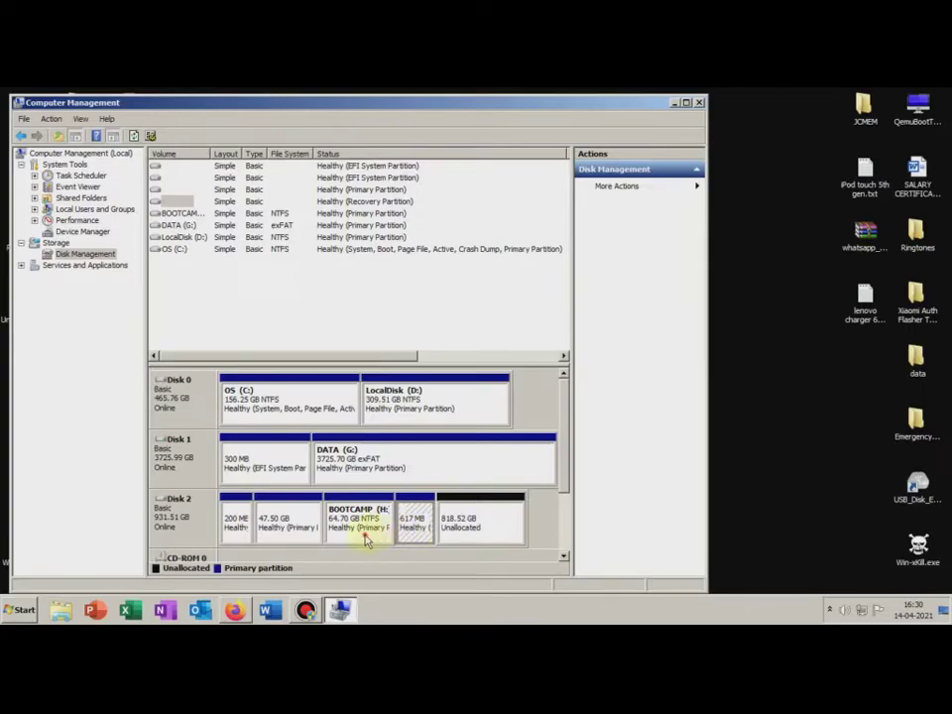
{"action": "left_click", "coordinate": [366, 536]}
{"action": "left_click", "coordinate": [404, 540]}
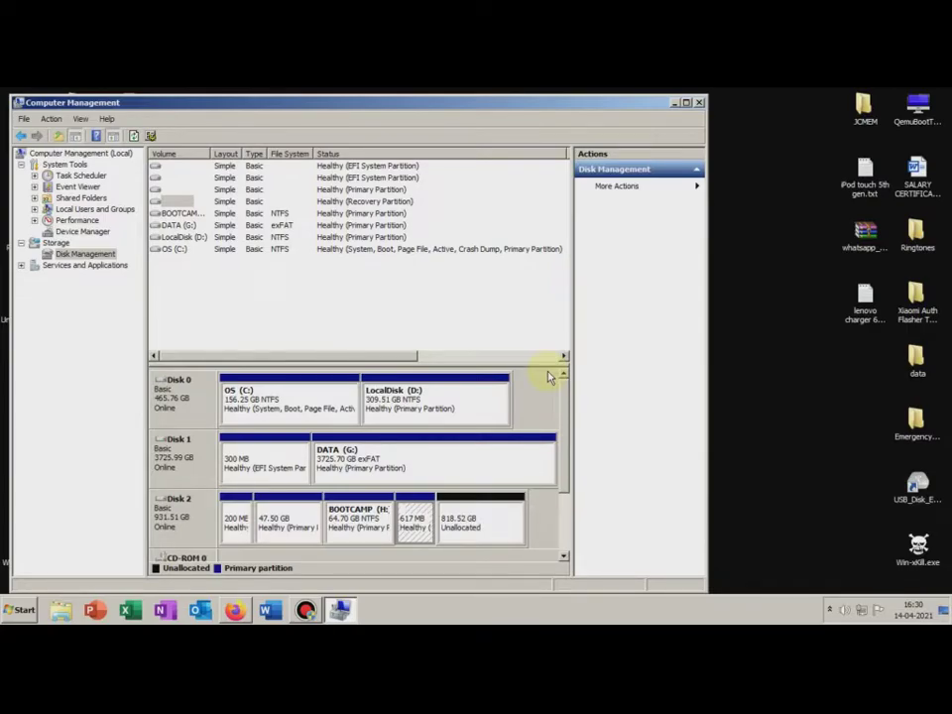
{"action": "left_click", "coordinate": [699, 102]}
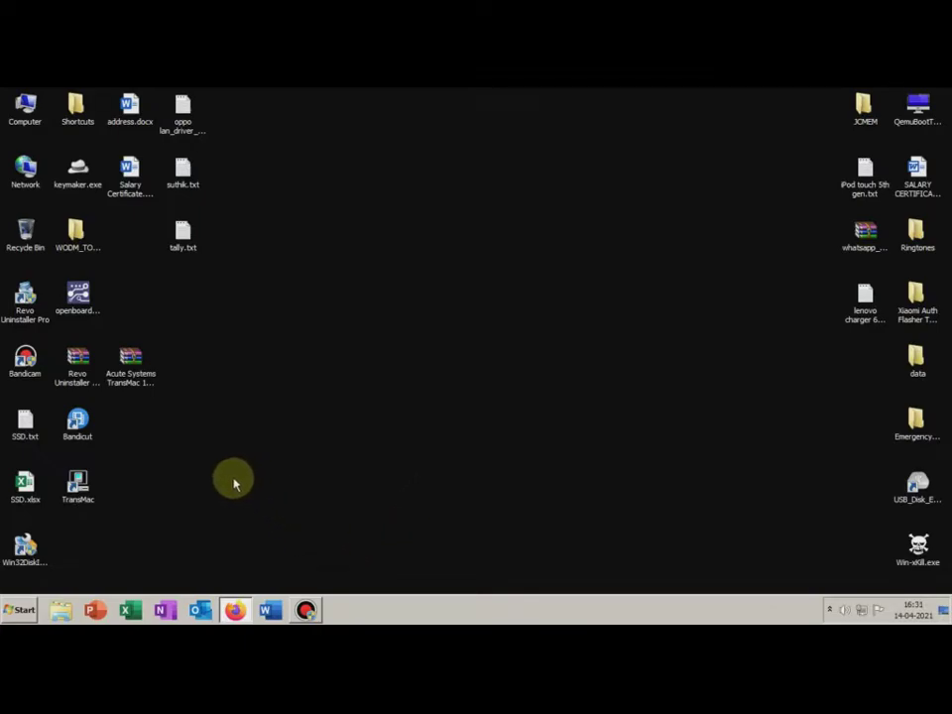
- Launch DiskGenius from the desktop Shortcuts folder, close the folder, and select the StoreJetTranscend disk
{"action": "double_click", "coordinate": [88, 115]}
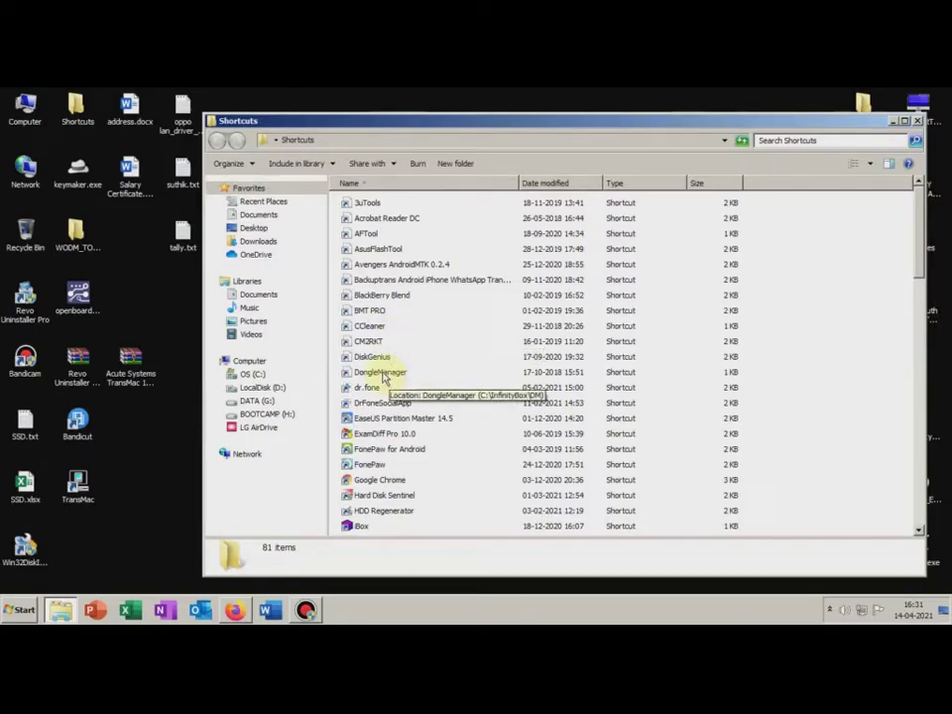
{"action": "left_click", "coordinate": [382, 377]}
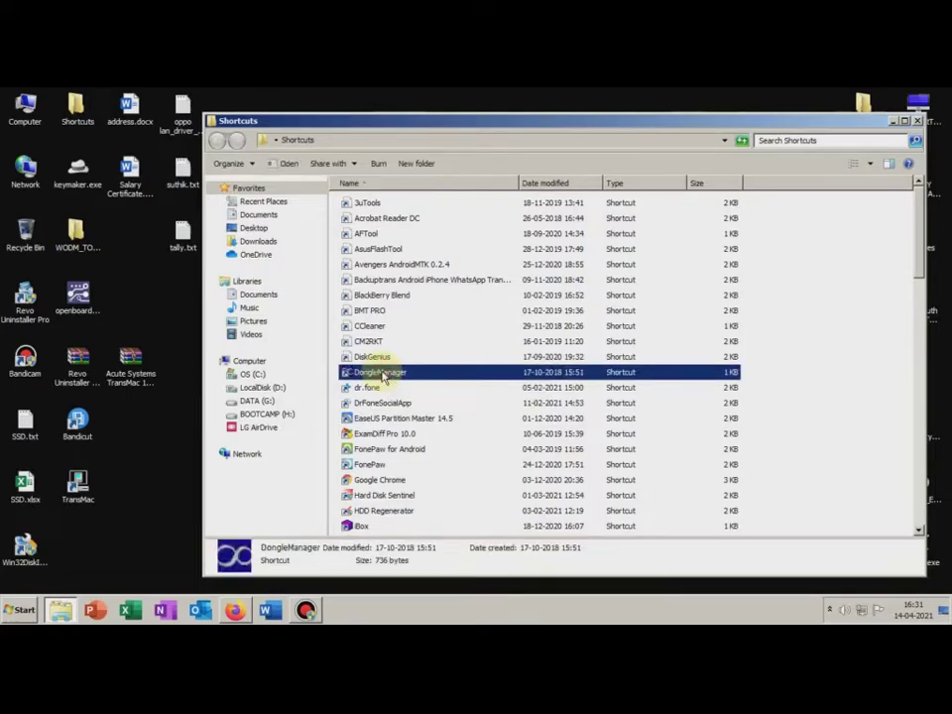
{"action": "key", "text": "Down"}
{"action": "key", "text": "Down"}
{"action": "left_click", "coordinate": [382, 374]}
{"action": "left_click", "coordinate": [383, 359]}
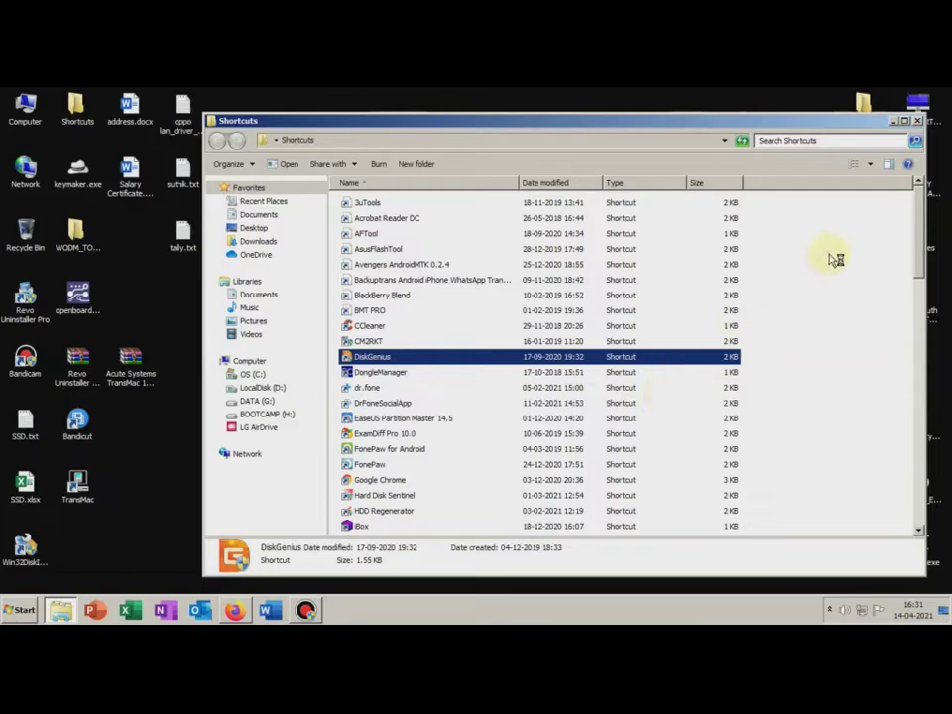
{"action": "left_click", "coordinate": [921, 122]}
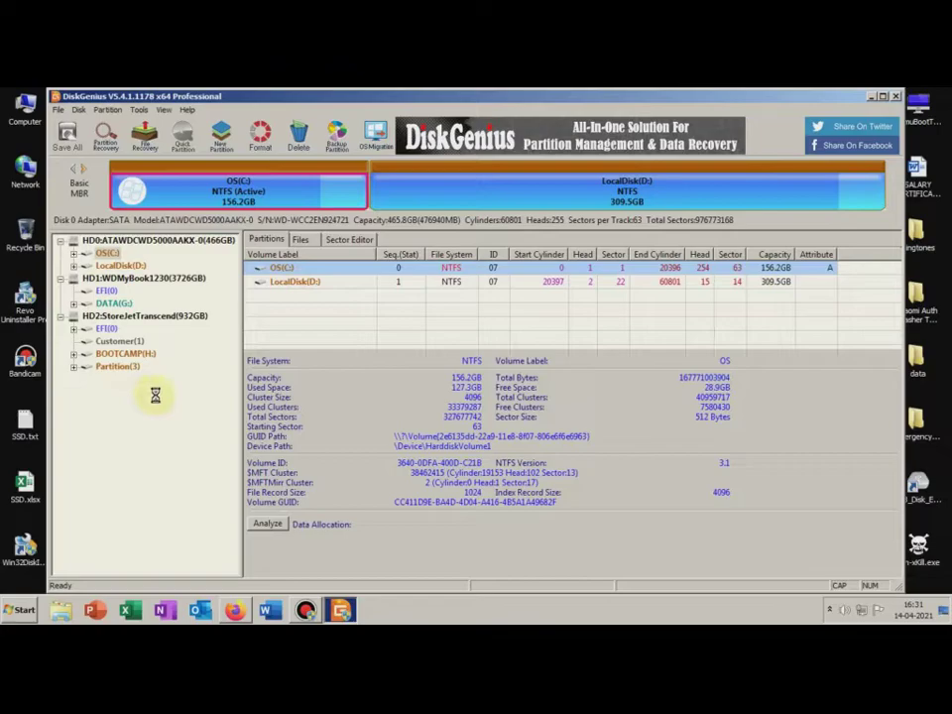
{"action": "left_click", "coordinate": [124, 319]}
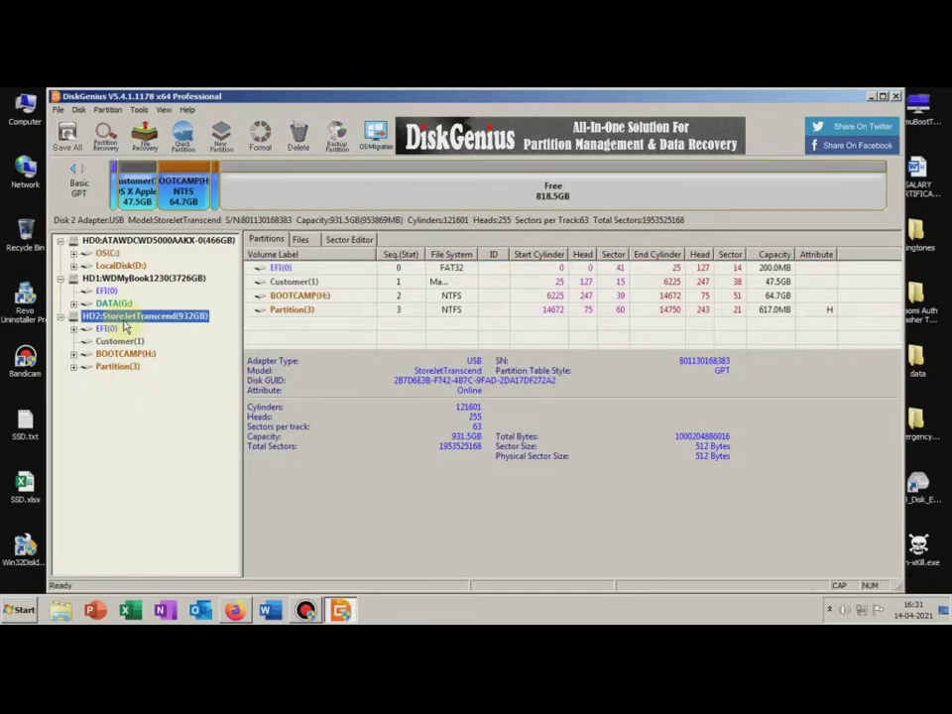
- Try to extend the BOOTCAMP (H:) partition by resizing it toward the disk's free space, and cancel the resize
{"action": "left_click", "coordinate": [198, 182]}
{"action": "right_click", "coordinate": [197, 182]}
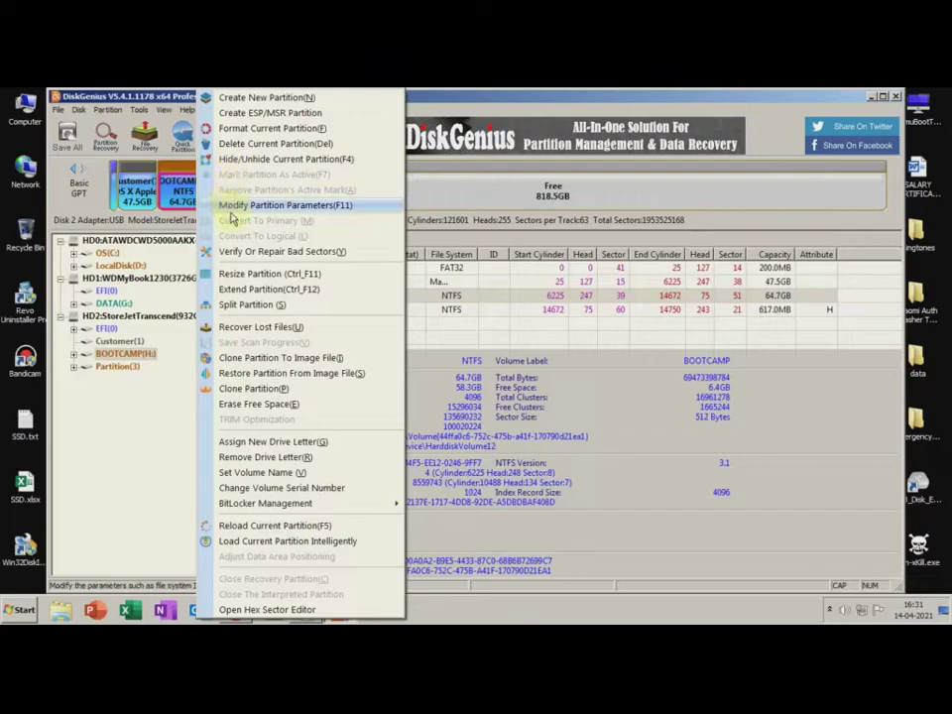
{"action": "left_click", "coordinate": [244, 272]}
{"action": "mouse_move", "coordinate": [625, 256]}
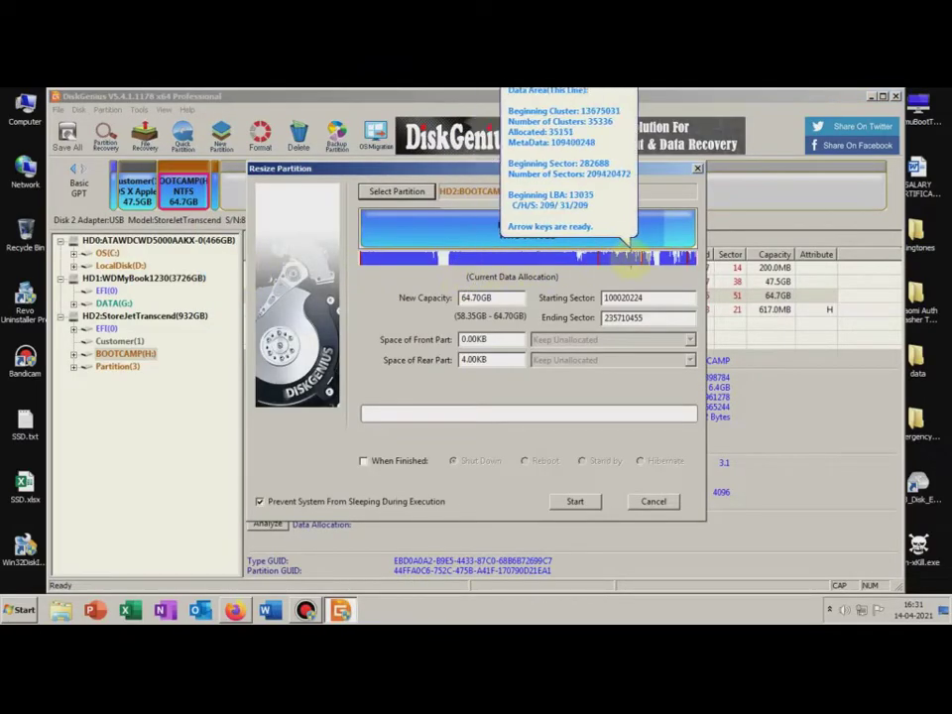
{"action": "left_click_drag", "start_coordinate": [694, 232], "coordinate": [726, 233]}
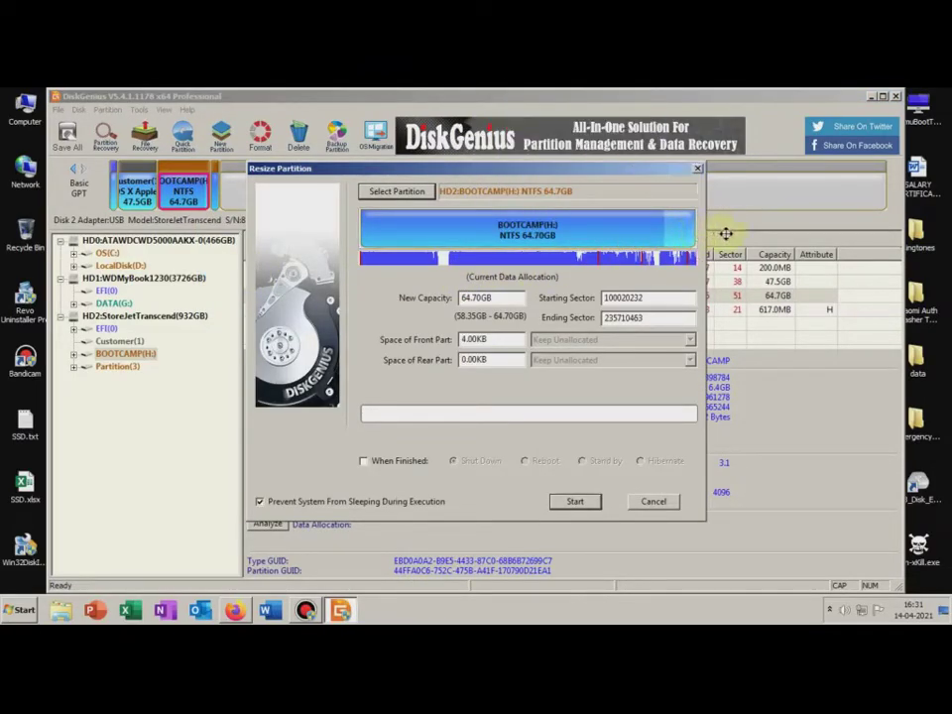
{"action": "left_click", "coordinate": [653, 501]}
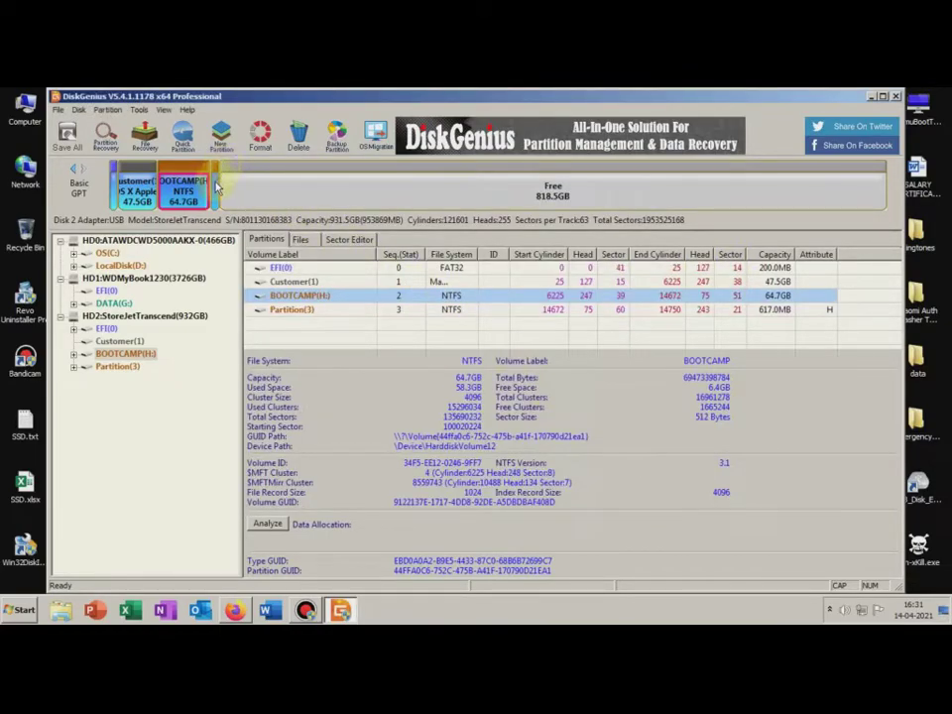
- Resize the 617 MB Partition(3) on StoreJetTranscend to 819.12 GB so it takes in all free space, and finish the operation
{"action": "right_click", "coordinate": [216, 190]}
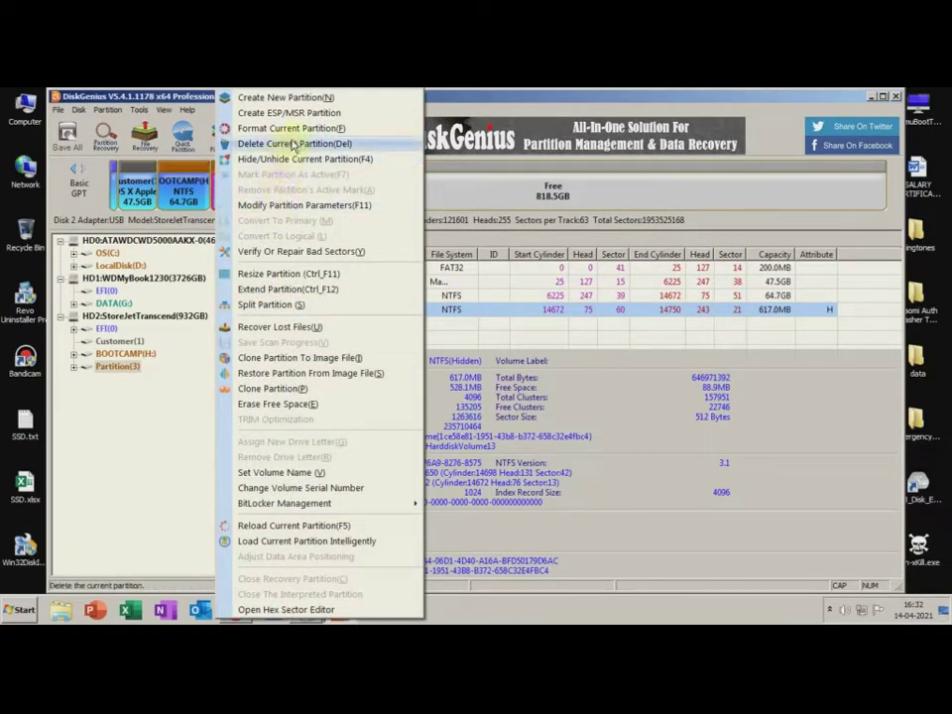
{"action": "left_click", "coordinate": [295, 274]}
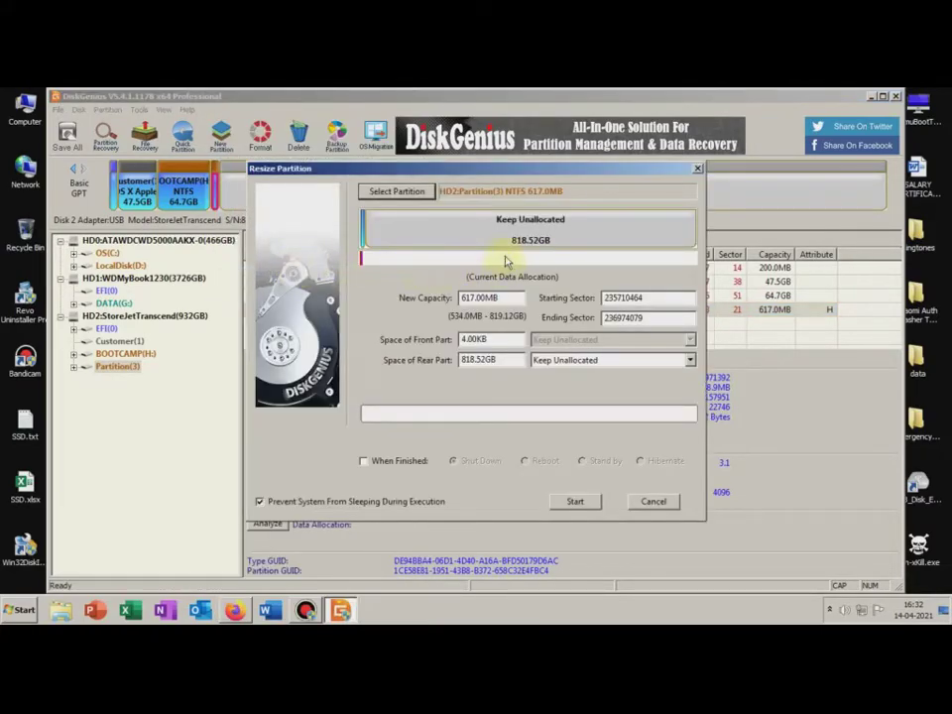
{"action": "left_click_drag", "start_coordinate": [364, 221], "coordinate": [723, 236]}
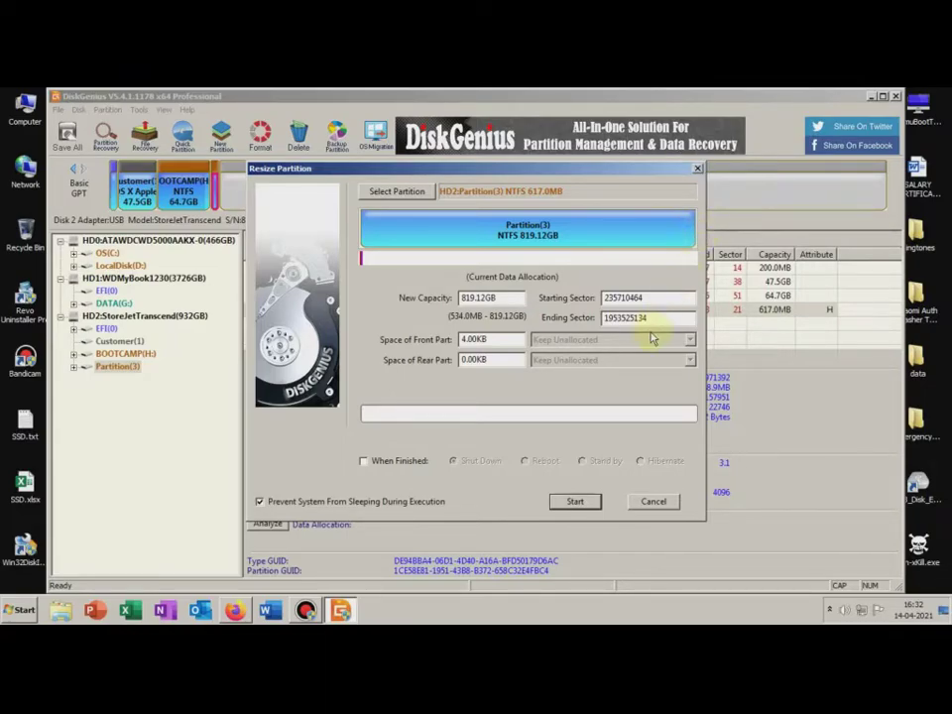
{"action": "left_click", "coordinate": [577, 502]}
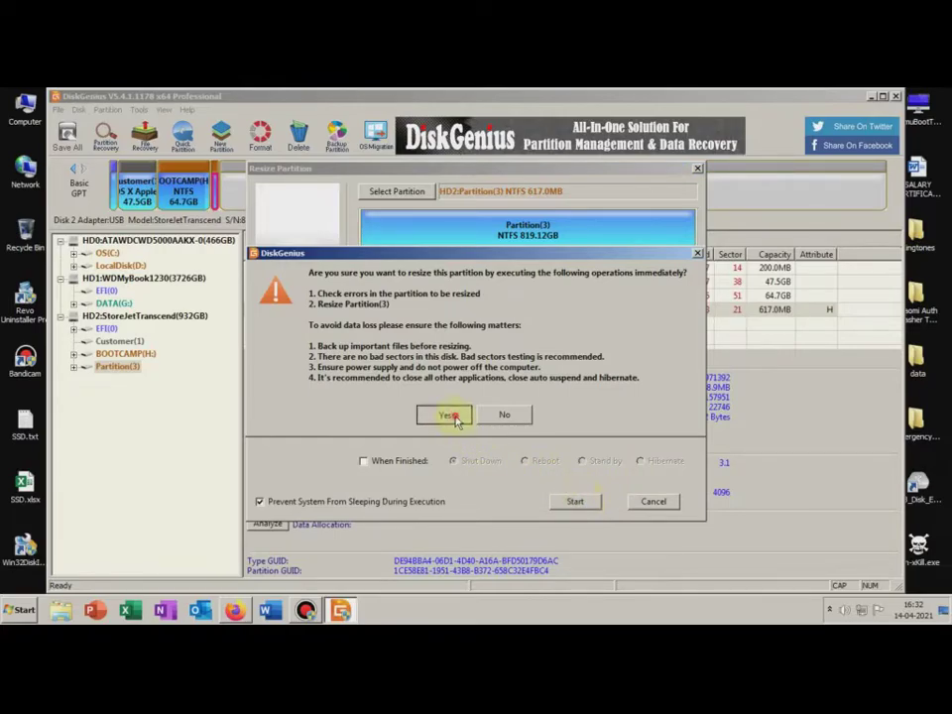
{"action": "left_click", "coordinate": [451, 417]}
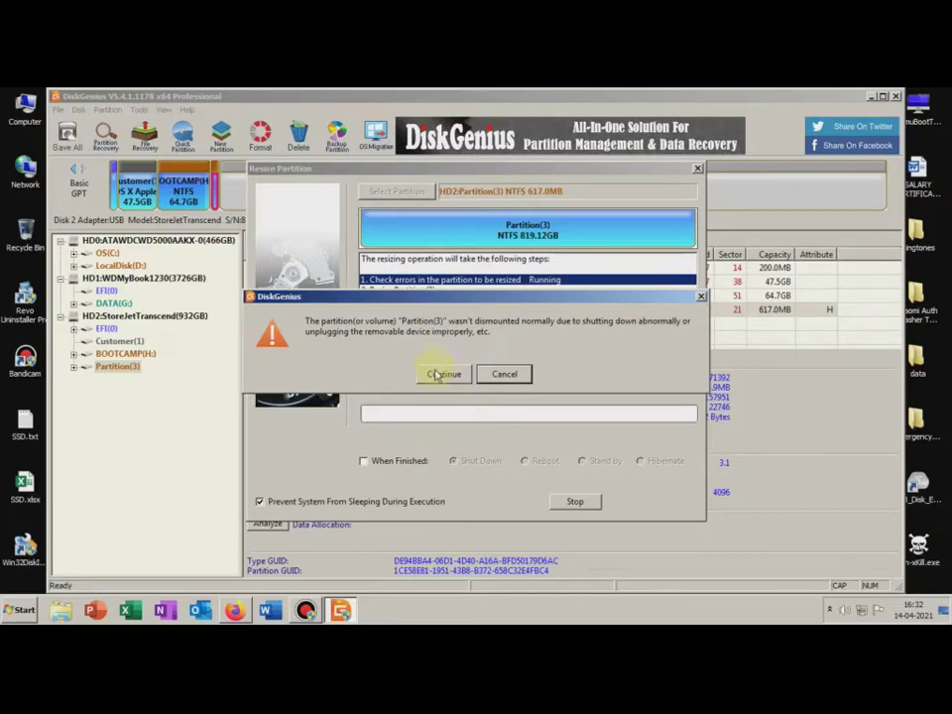
{"action": "left_click", "coordinate": [436, 375]}
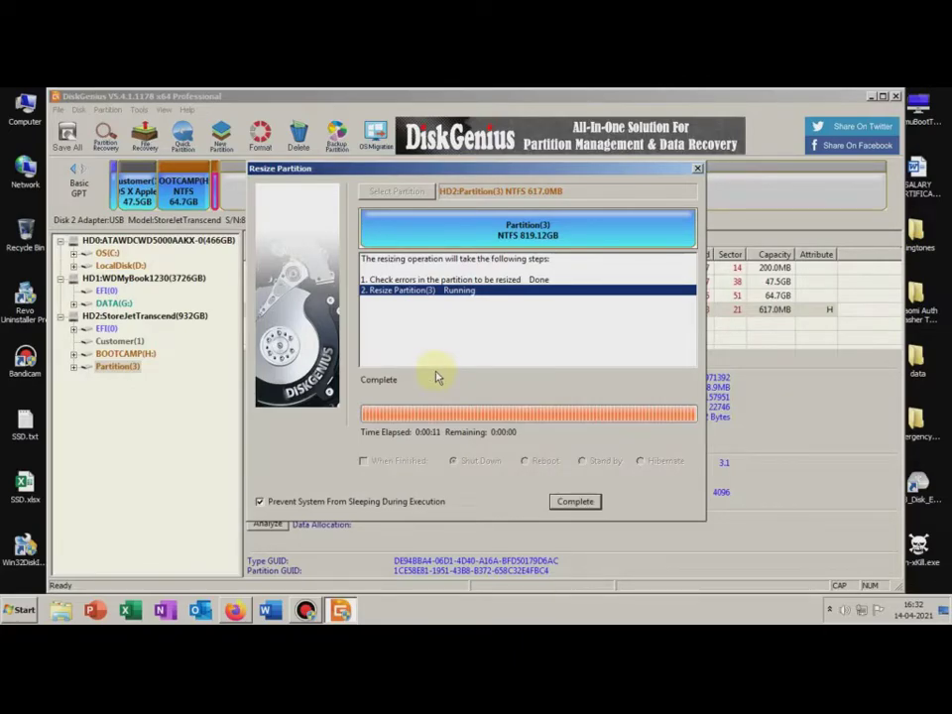
{"action": "left_click", "coordinate": [567, 503]}
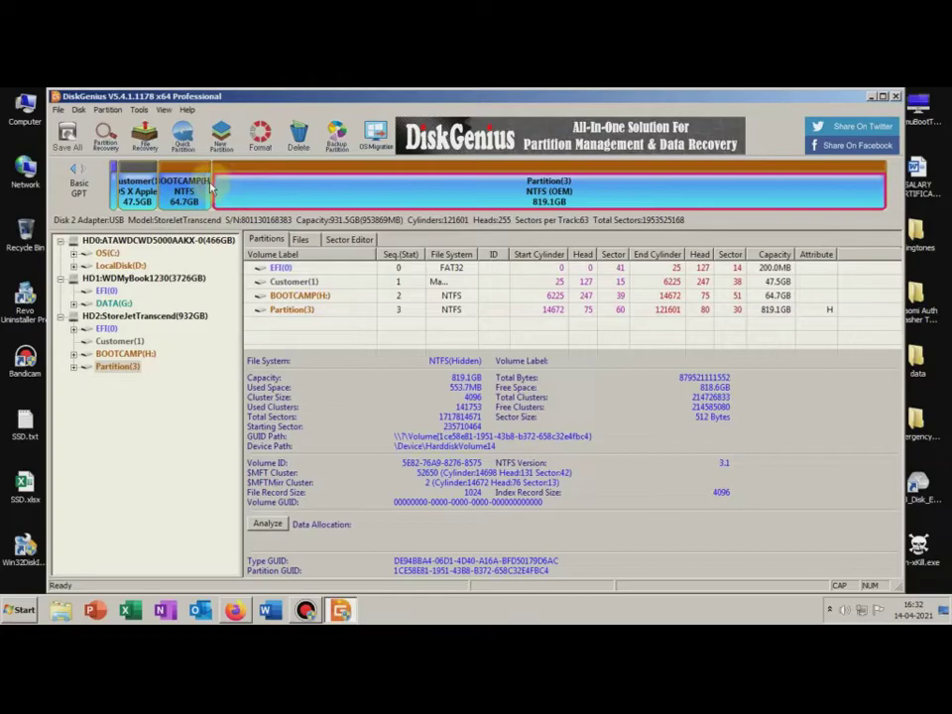
{"action": "mouse_move", "coordinate": [211, 183]}
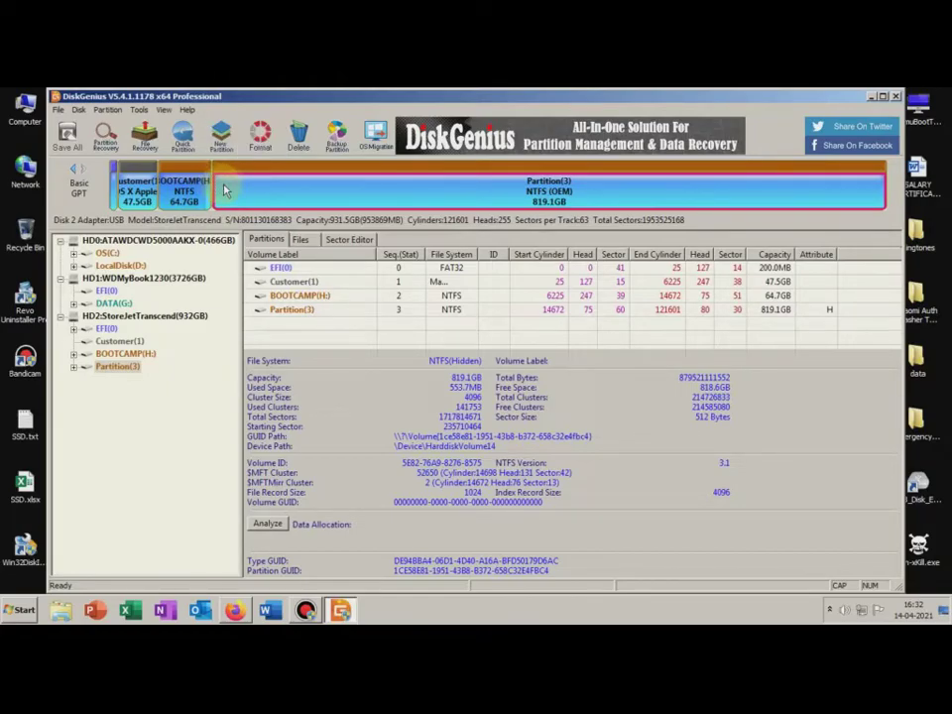
{"action": "right_click", "coordinate": [226, 190]}
{"action": "left_click", "coordinate": [199, 185]}
{"action": "right_click", "coordinate": [198, 185]}
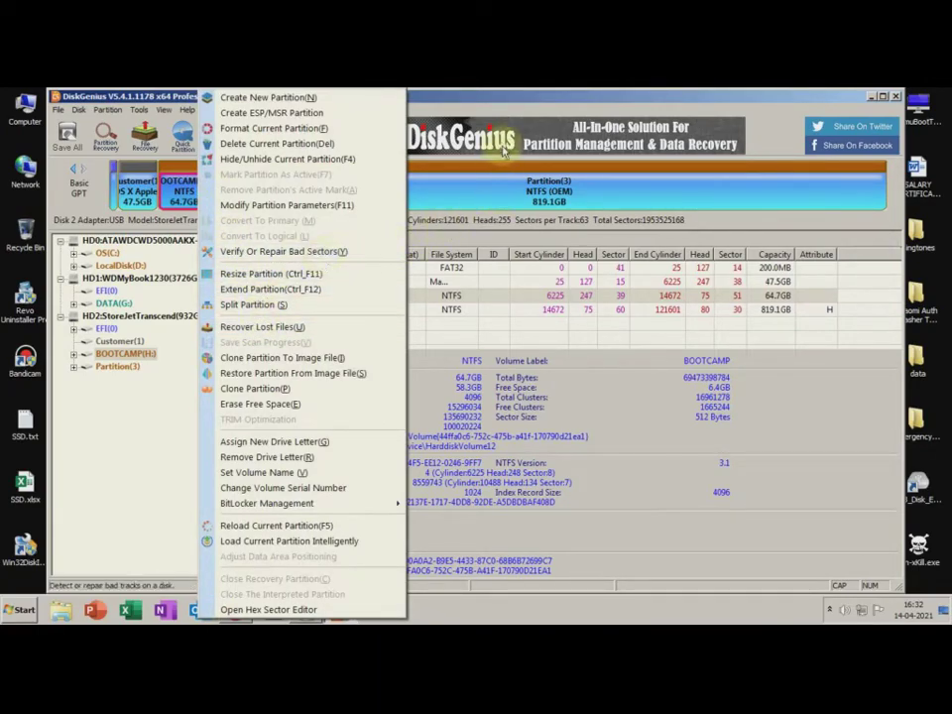
{"action": "left_click", "coordinate": [476, 186]}
- Set up a resize of Partition(3) to 650 MB at the end of the disk, leaving 818.48 GB in front of it
{"action": "right_click", "coordinate": [236, 194]}
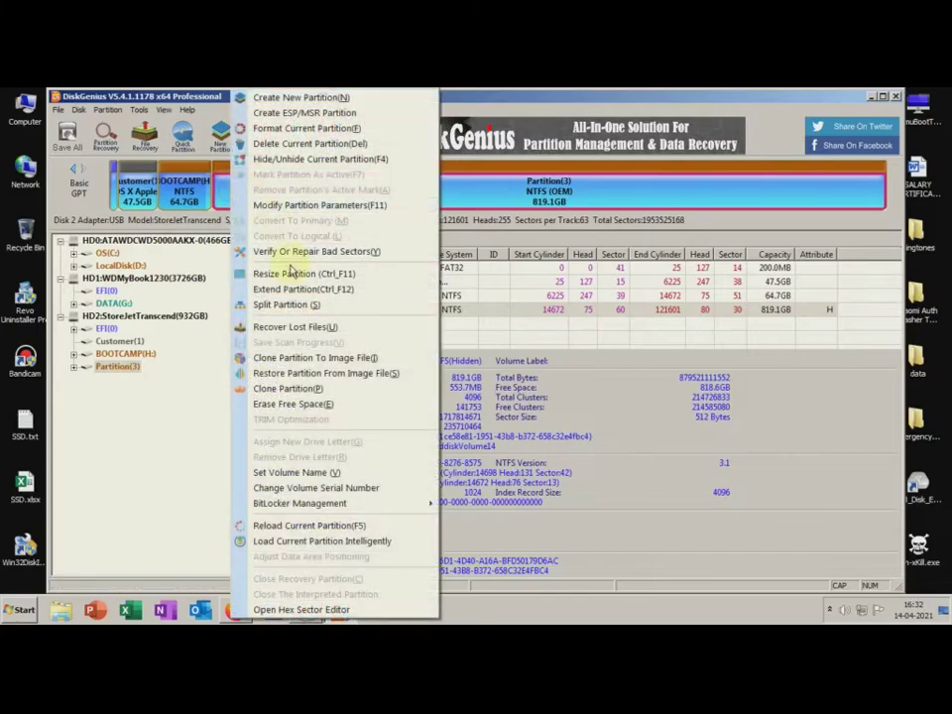
{"action": "left_click", "coordinate": [294, 273]}
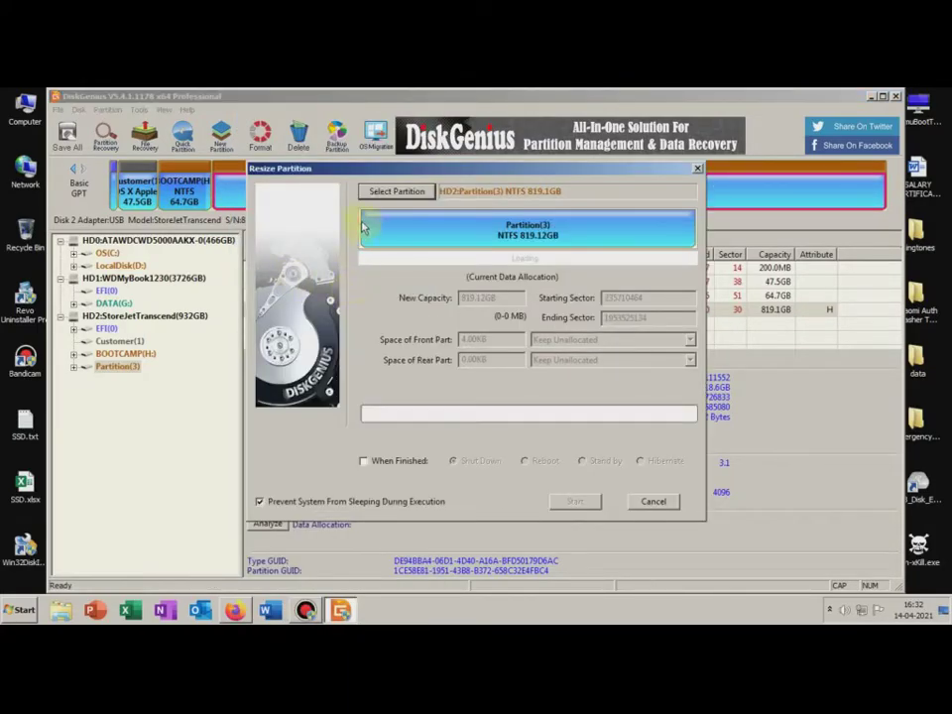
{"action": "left_click_drag", "start_coordinate": [362, 220], "coordinate": [684, 246]}
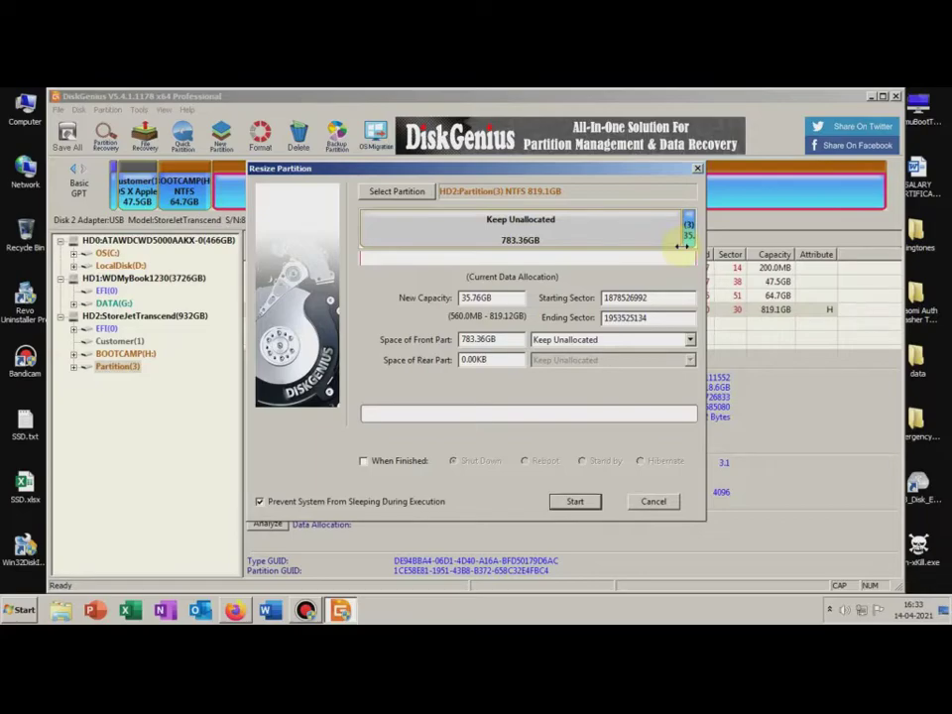
{"action": "left_click_drag", "start_coordinate": [685, 246], "coordinate": [700, 250]}
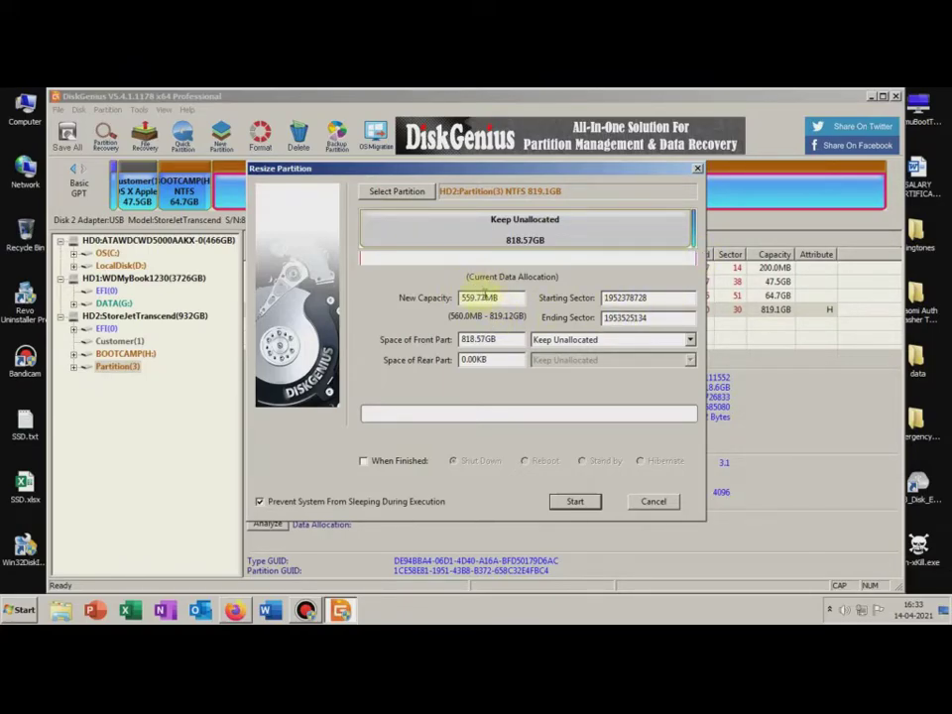
{"action": "left_click_drag", "start_coordinate": [485, 298], "coordinate": [446, 293]}
{"action": "type", "text": "650"}
{"action": "left_click", "coordinate": [515, 245]}
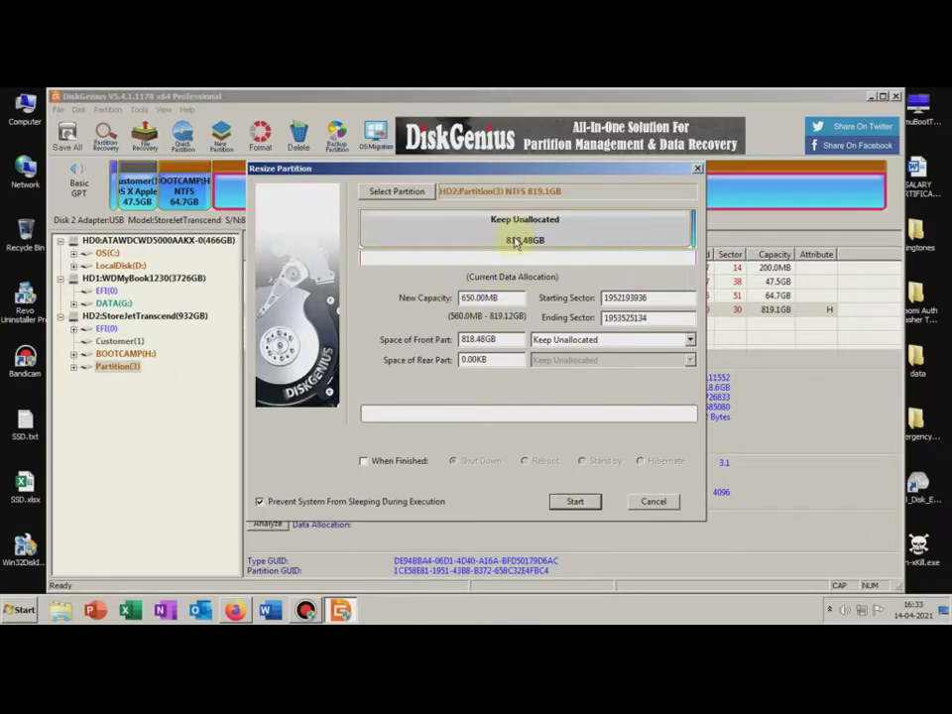
- Merge the 818.48 GB in front of Partition(3) to BOOTCAMP (H:) and run the resize through to completion
{"action": "left_click", "coordinate": [516, 241]}
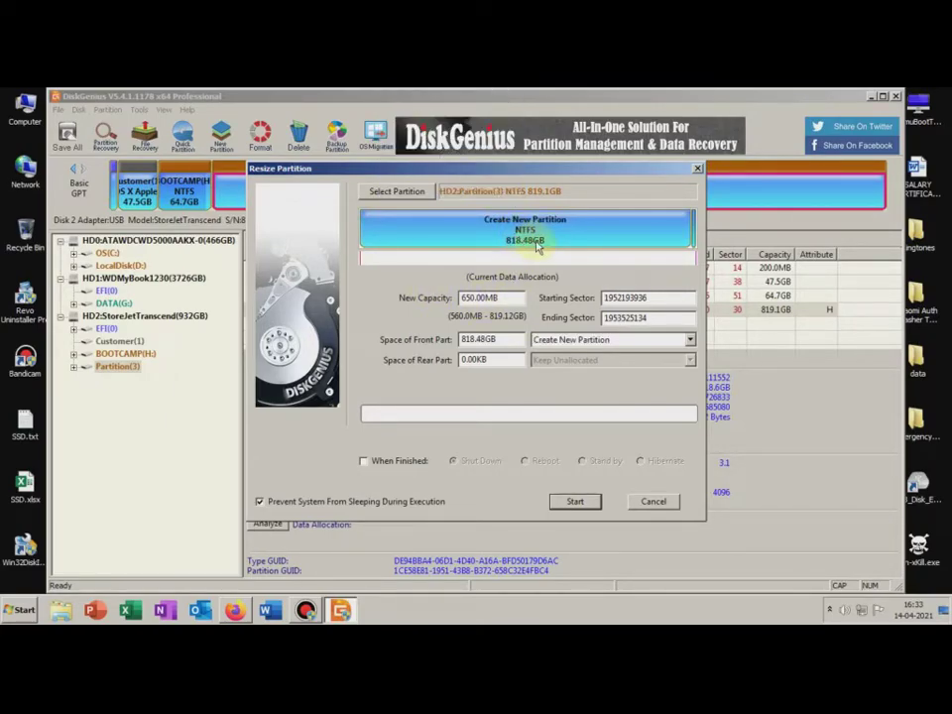
{"action": "left_click", "coordinate": [536, 247]}
{"action": "left_click", "coordinate": [532, 242]}
{"action": "left_click", "coordinate": [530, 239]}
{"action": "left_click", "coordinate": [529, 240]}
{"action": "left_click", "coordinate": [578, 502]}
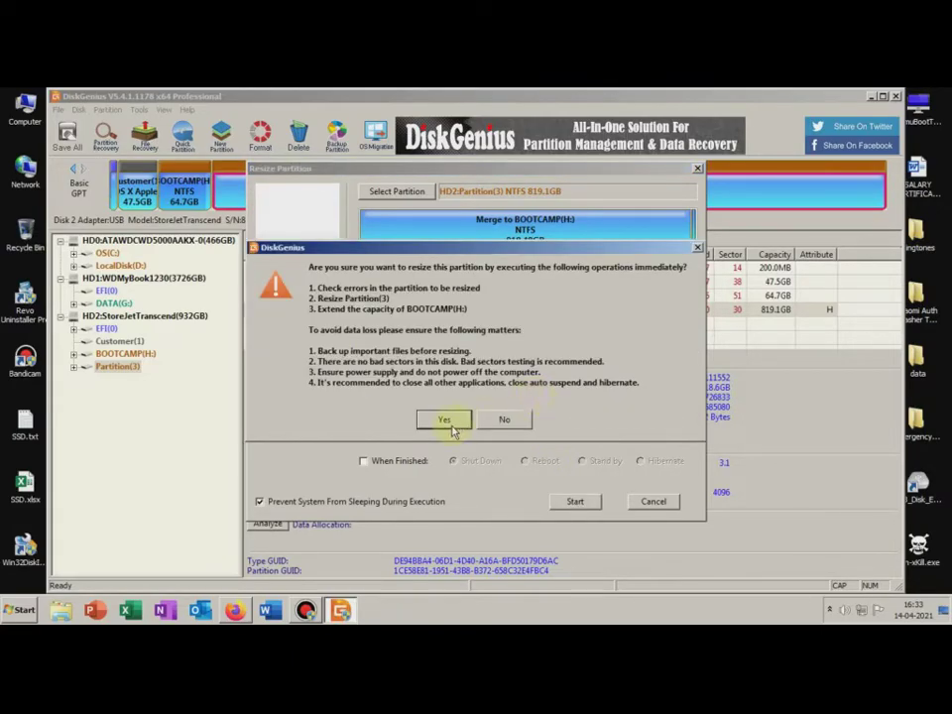
{"action": "left_click", "coordinate": [446, 420]}
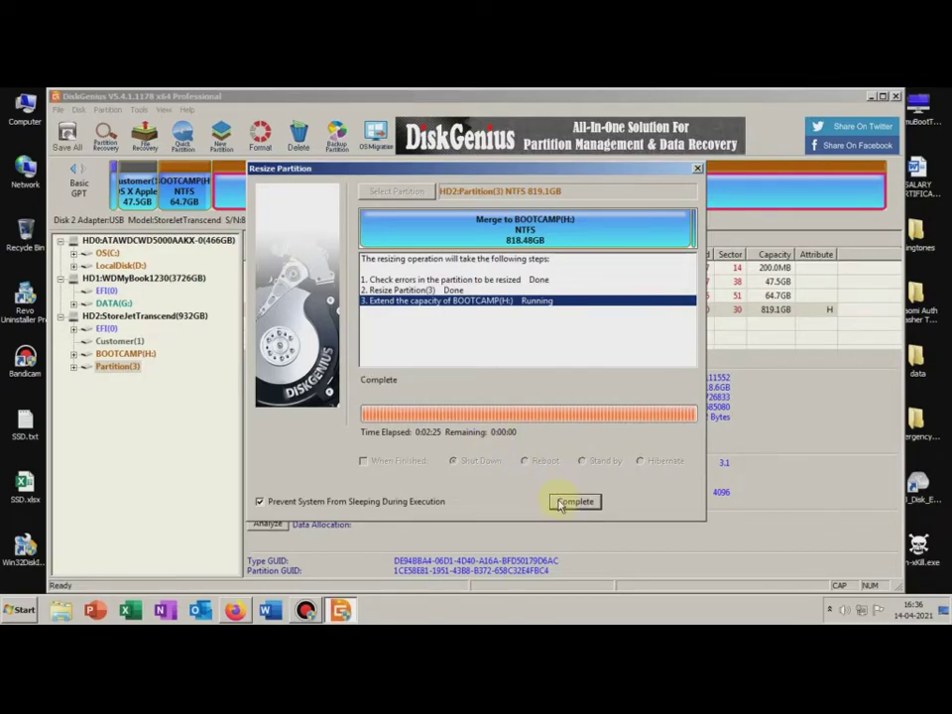
{"action": "left_click", "coordinate": [559, 503]}
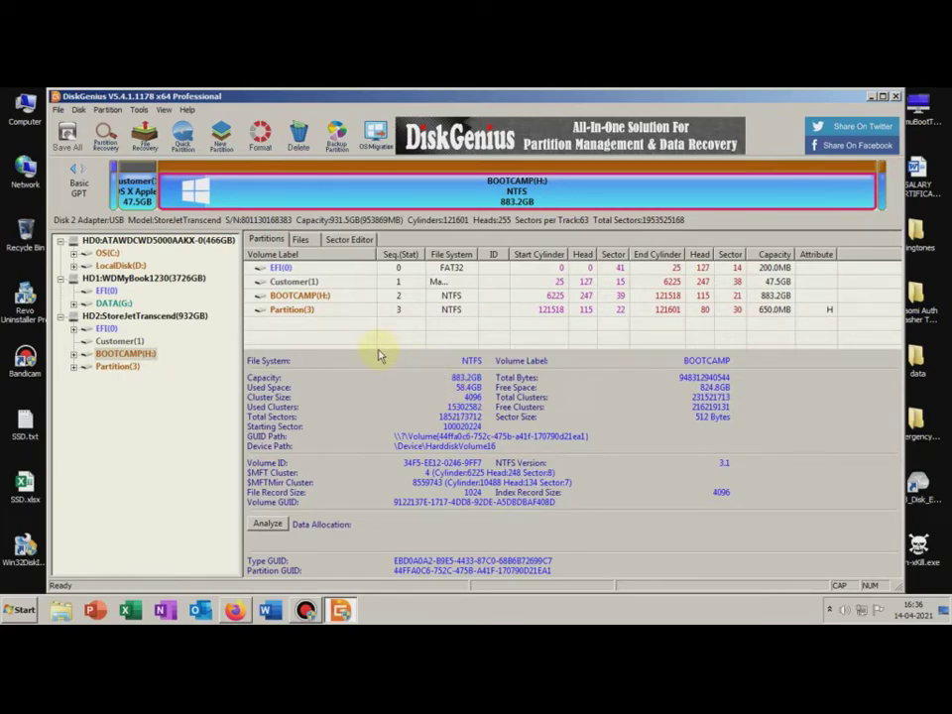
- Close DiskGenius and open Disk Management in Computer Management
{"action": "left_click", "coordinate": [378, 350]}
{"action": "left_click", "coordinate": [213, 395]}
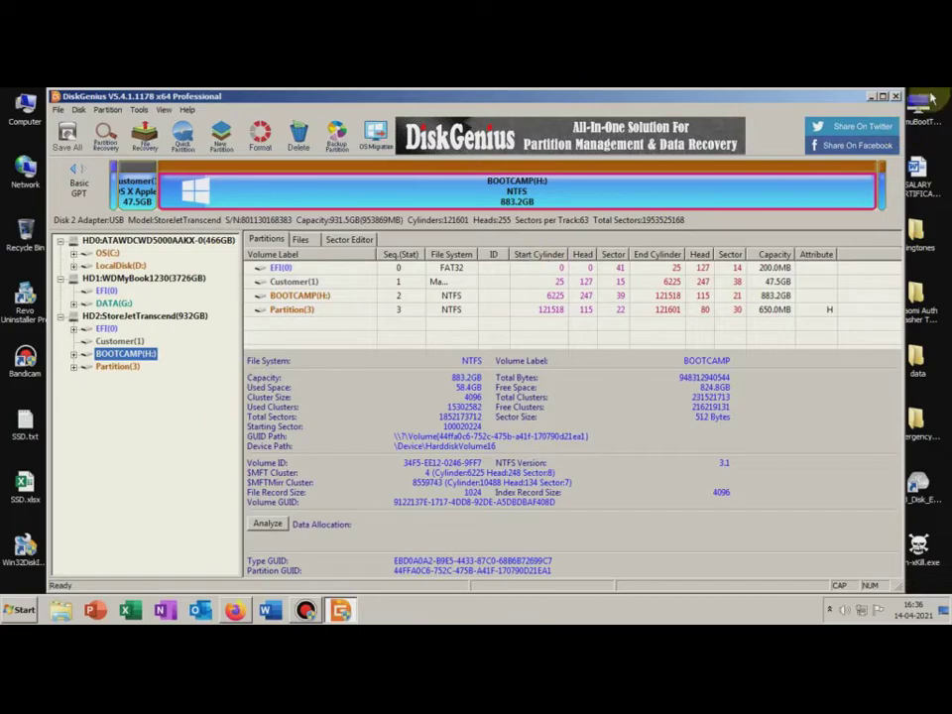
{"action": "left_click", "coordinate": [895, 97]}
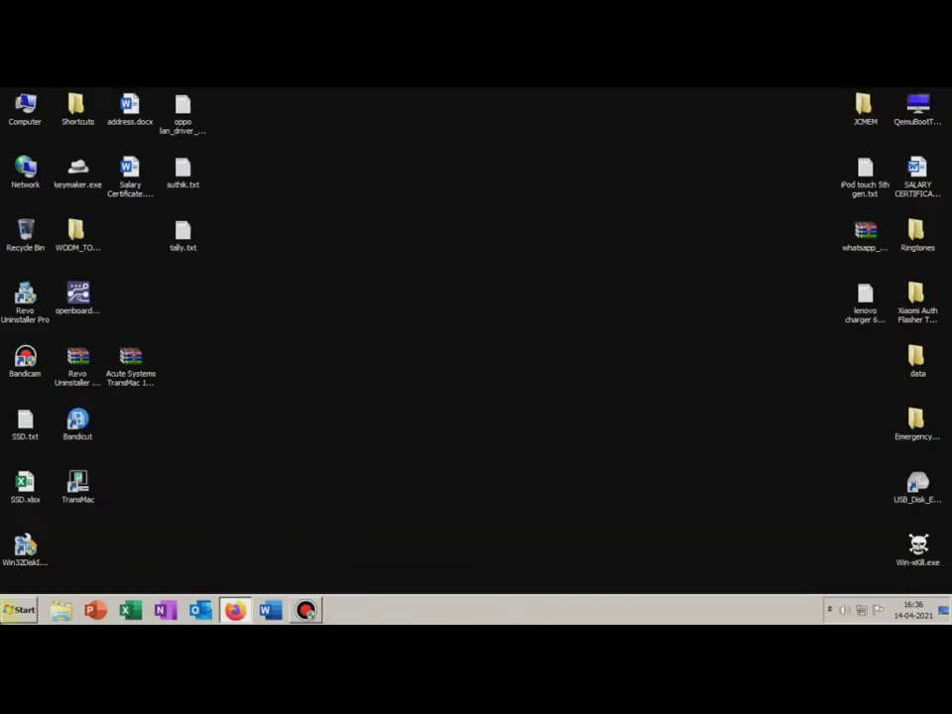
{"action": "left_click", "coordinate": [20, 611]}
{"action": "right_click", "coordinate": [232, 328]}
{"action": "left_click", "coordinate": [256, 356]}
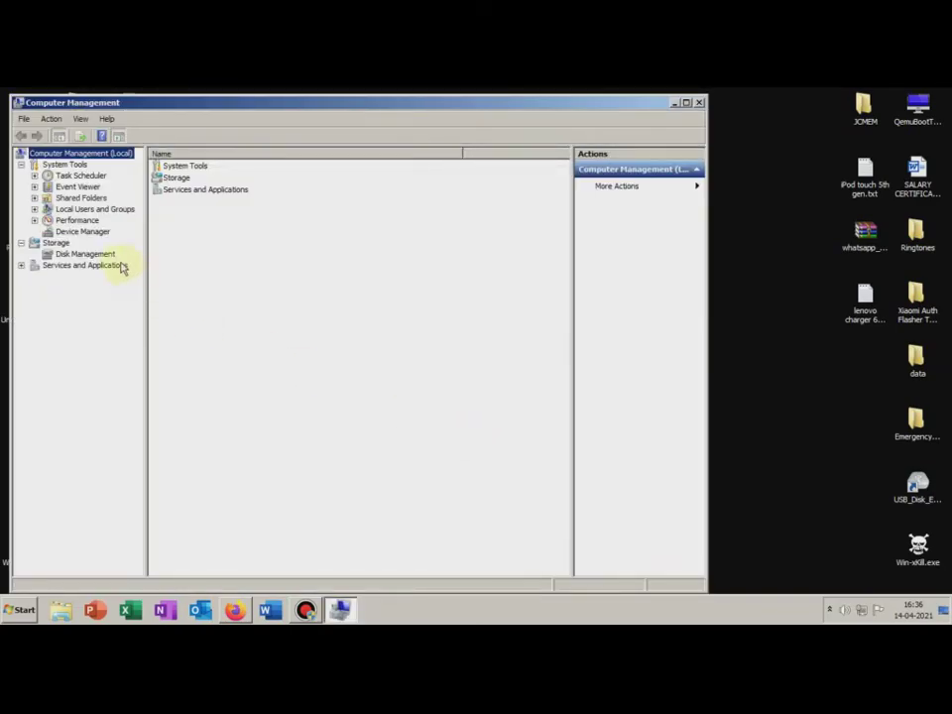
{"action": "left_click", "coordinate": [109, 255]}
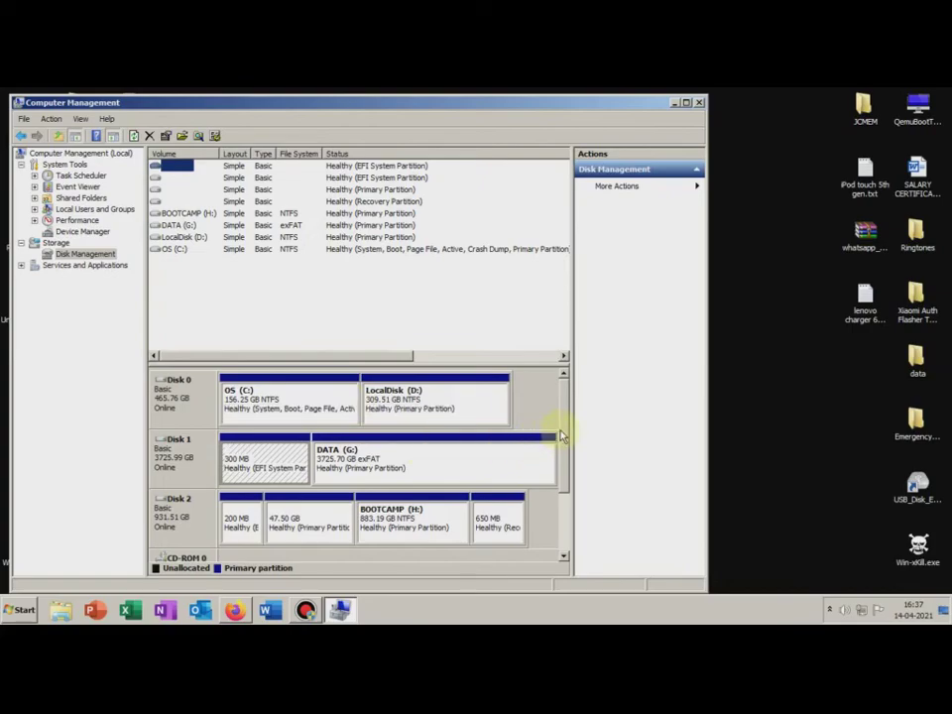
- Examine the four Disk 2 partitions, including BOOTCAMP (H:) and the recovery partition, and close Computer Management
{"action": "scroll", "coordinate": [565, 452], "scroll_direction": "down", "scroll_amount": 1}
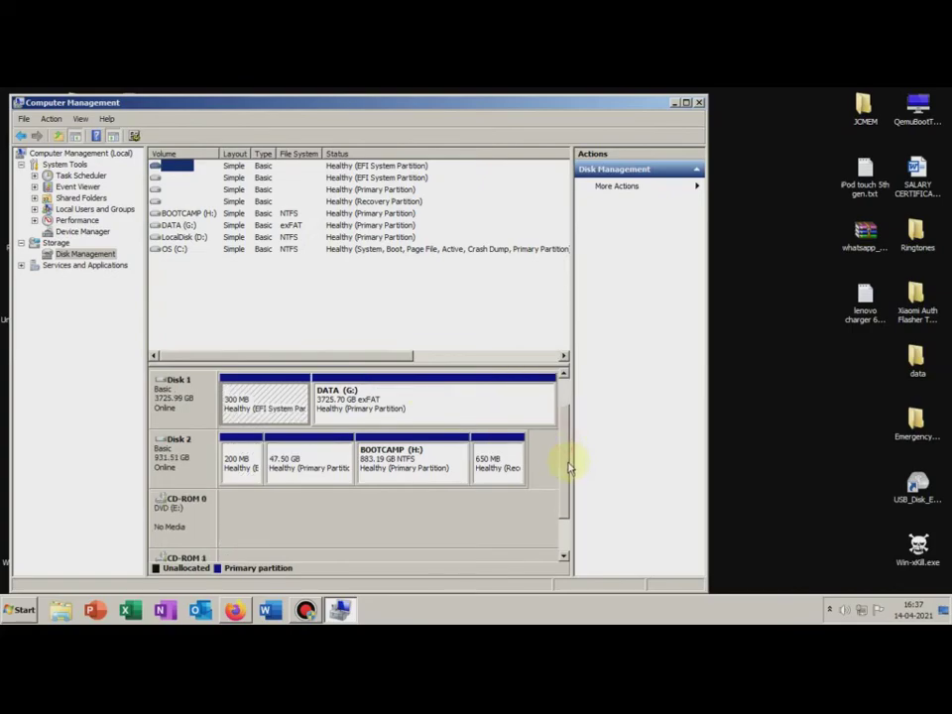
{"action": "scroll", "coordinate": [569, 441], "scroll_direction": "up", "scroll_amount": 1}
{"action": "left_click", "coordinate": [488, 521]}
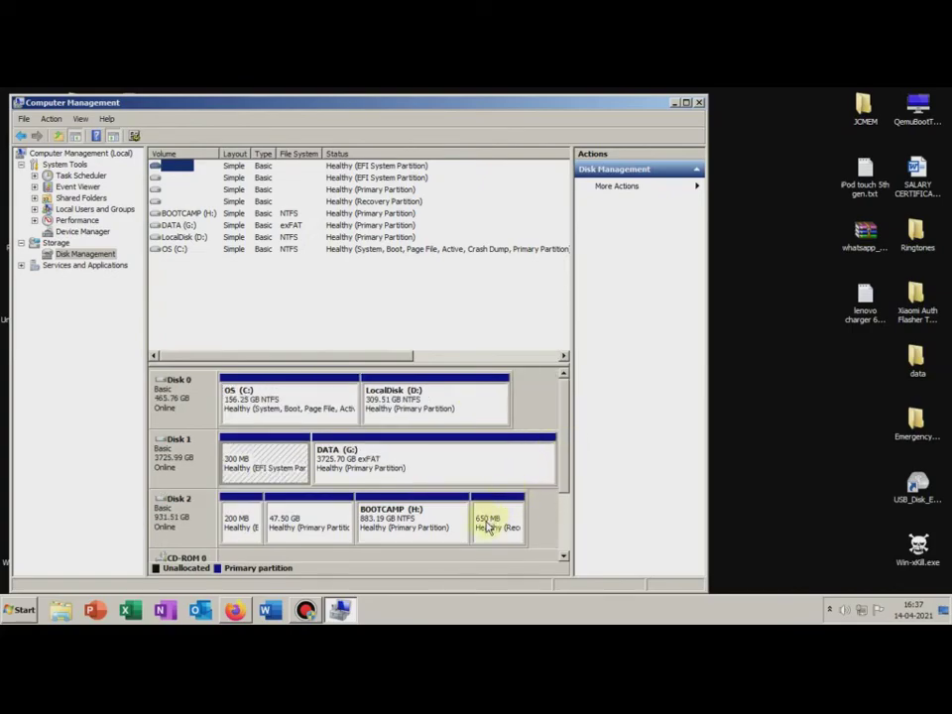
{"action": "left_click", "coordinate": [426, 533]}
{"action": "right_click", "coordinate": [433, 525]}
{"action": "left_click", "coordinate": [431, 534]}
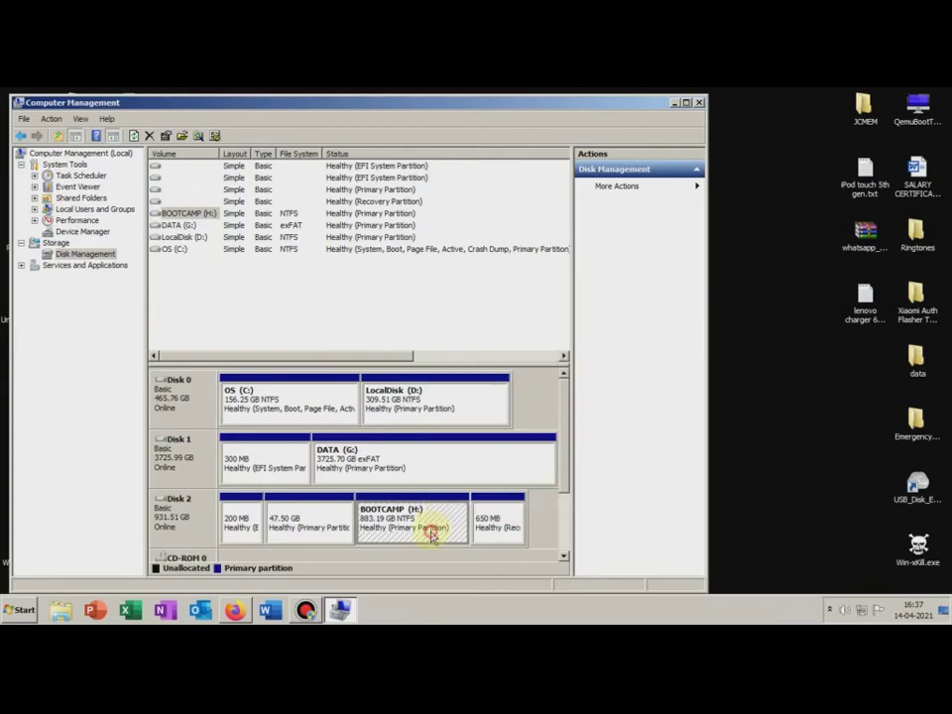
{"action": "left_click", "coordinate": [308, 523]}
{"action": "left_click", "coordinate": [246, 516]}
{"action": "left_click", "coordinate": [313, 518]}
{"action": "left_click", "coordinate": [407, 518]}
{"action": "left_click", "coordinate": [501, 521]}
{"action": "left_click", "coordinate": [436, 519]}
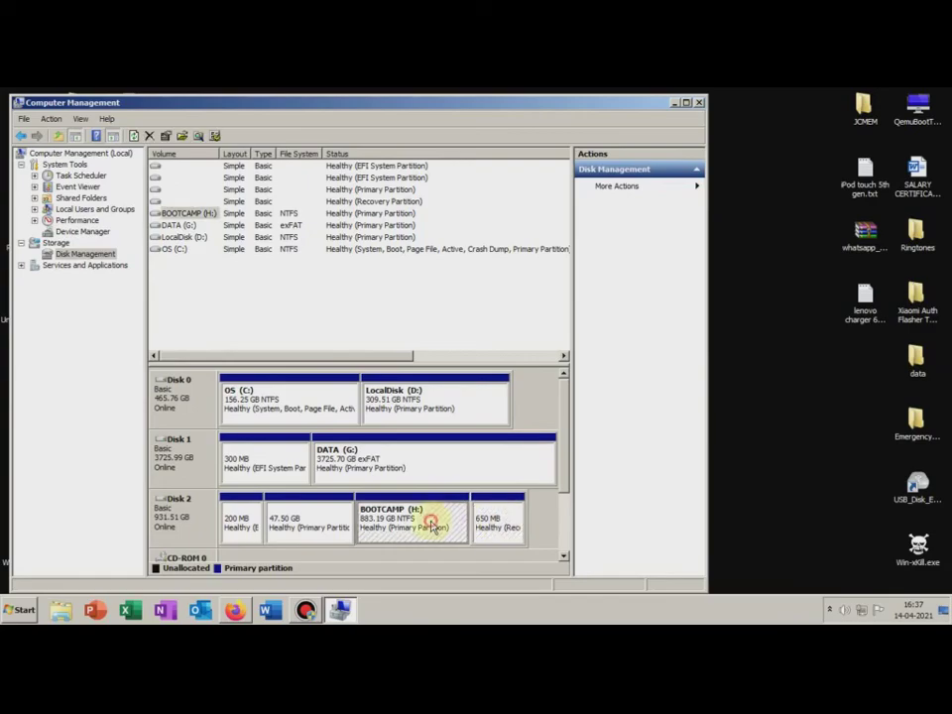
{"action": "left_click", "coordinate": [699, 103]}
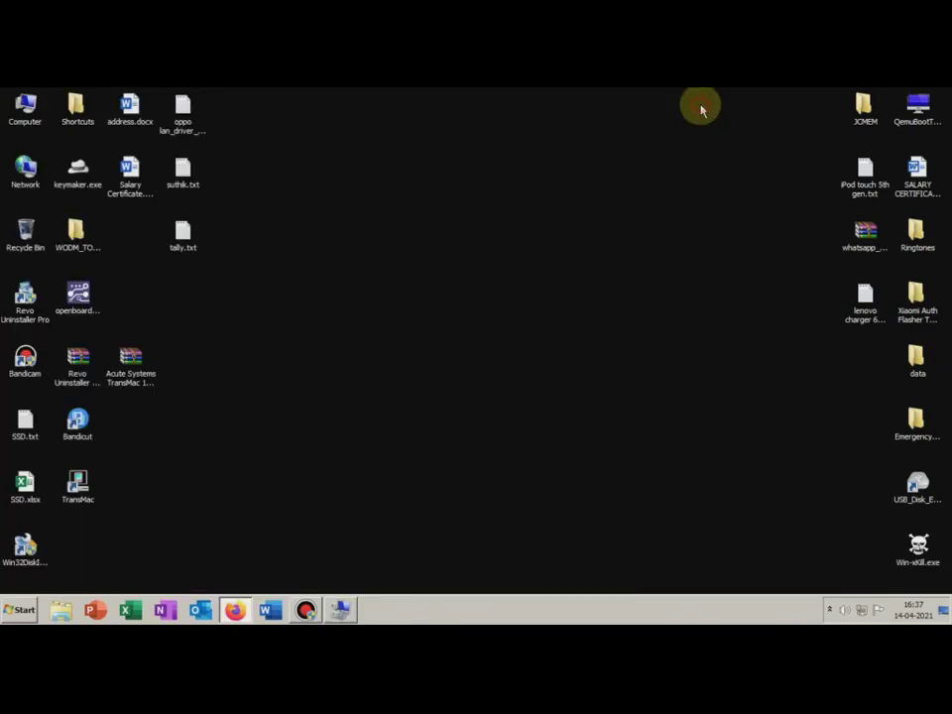
{"action": "left_click", "coordinate": [309, 612]}
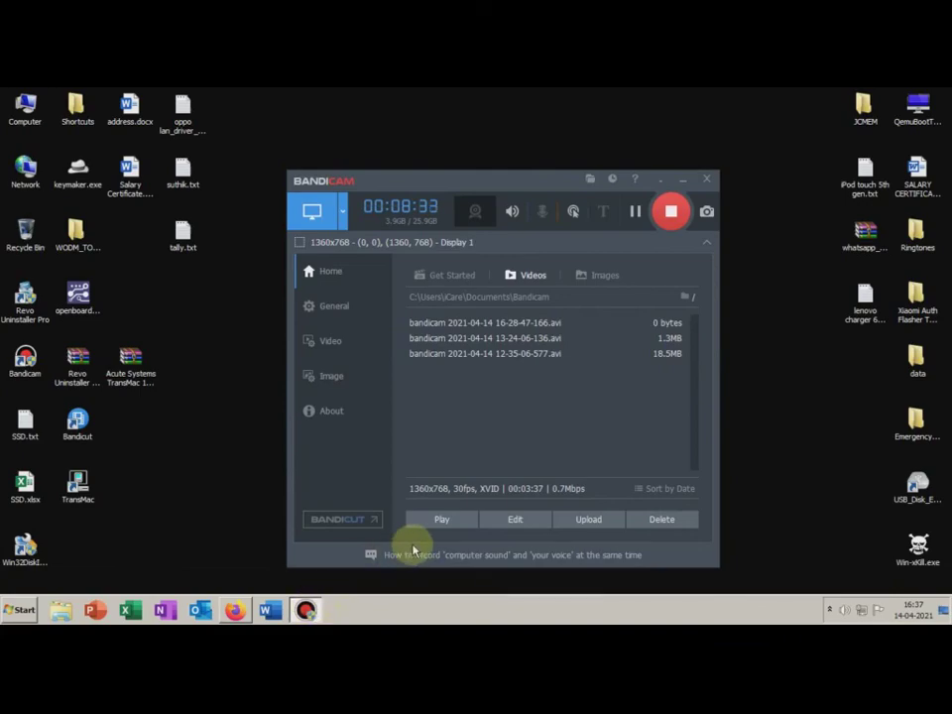
{"action": "left_click", "coordinate": [672, 224]}
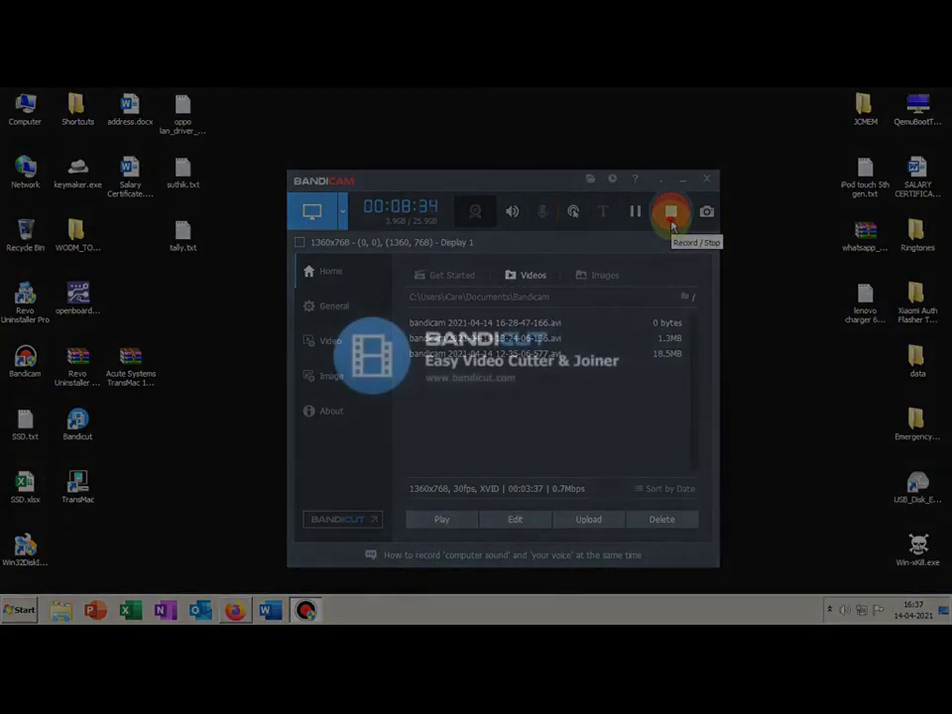